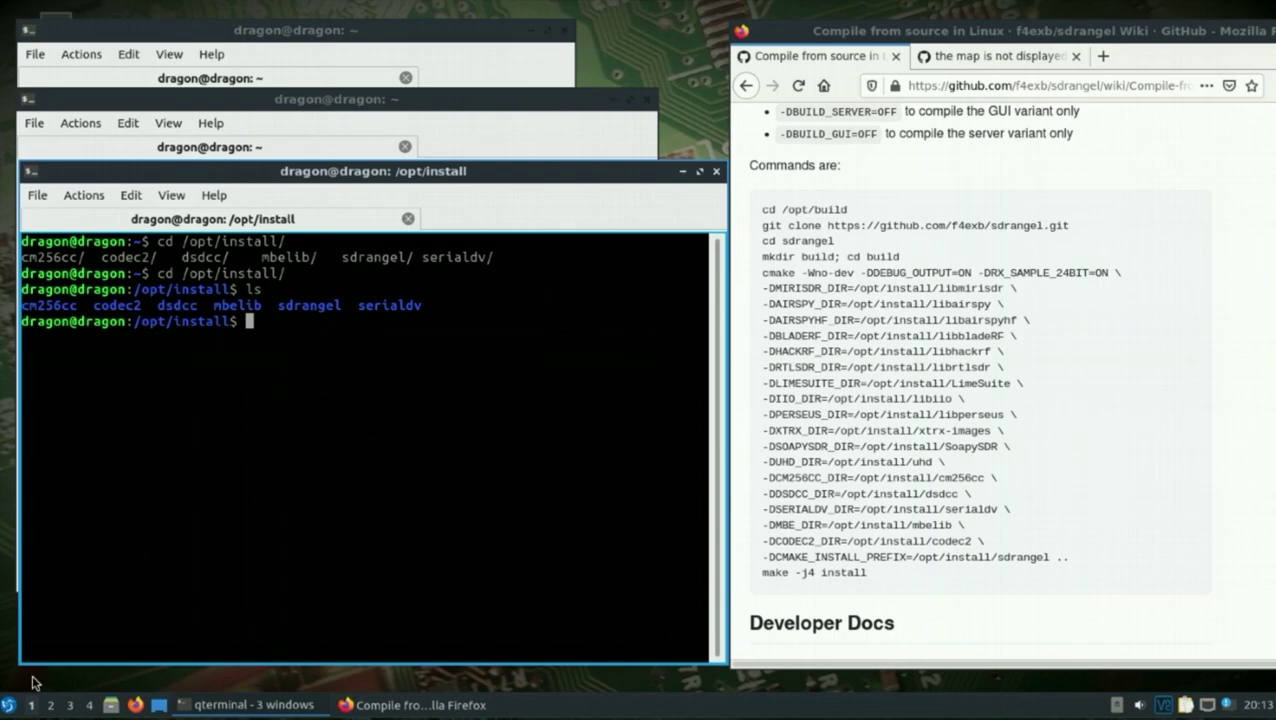
Delete the old sdrangel folder from /opt/install with sudo rm -r
left_click(8, 705)
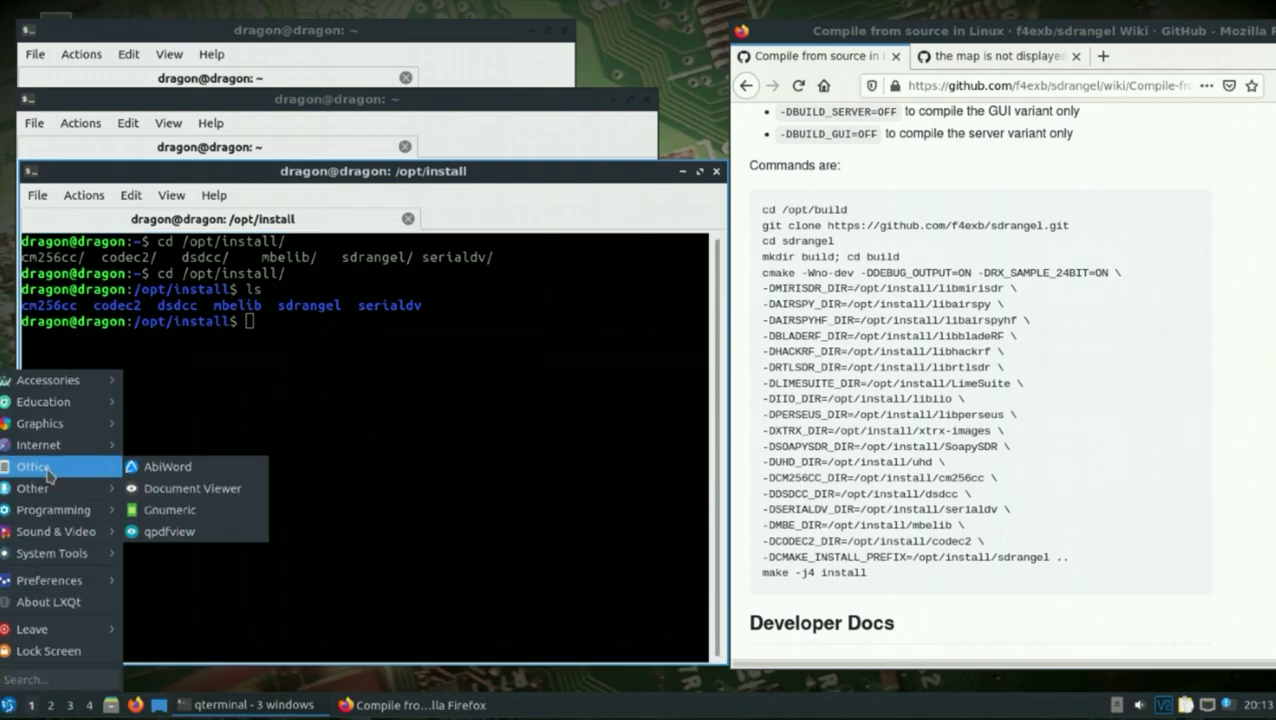
mouse_move(43, 448)
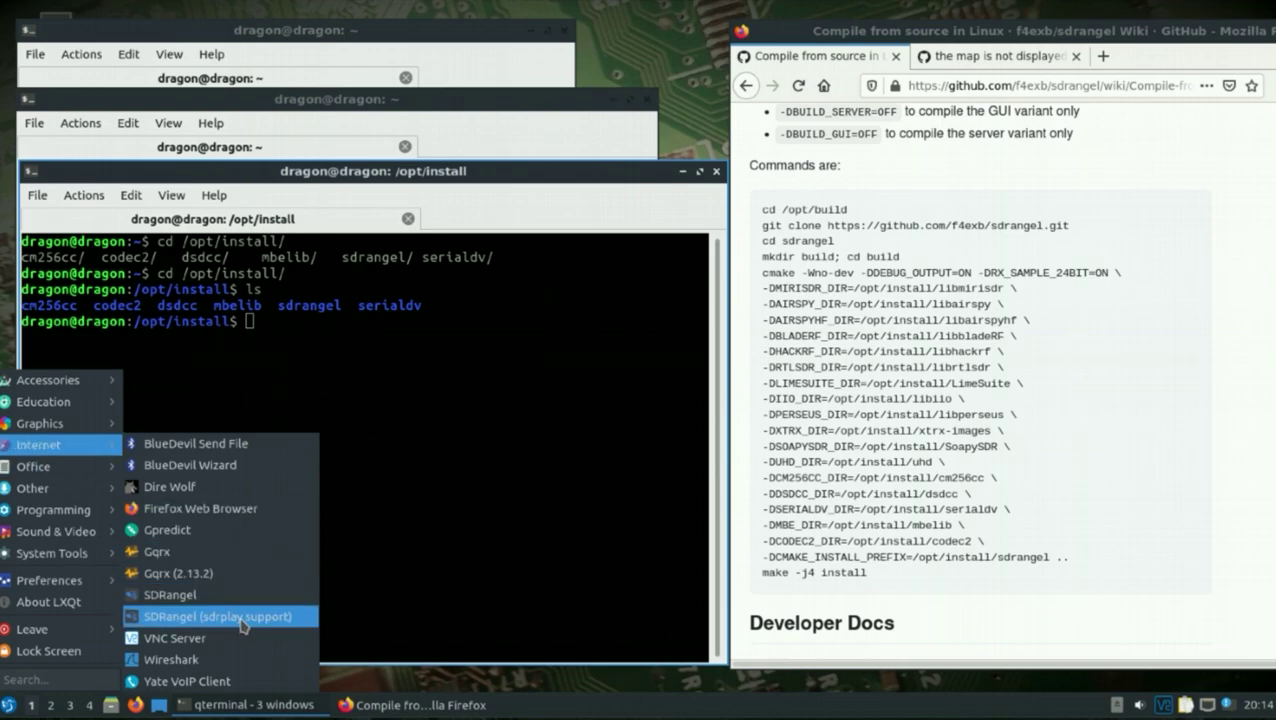
left_click(360, 390)
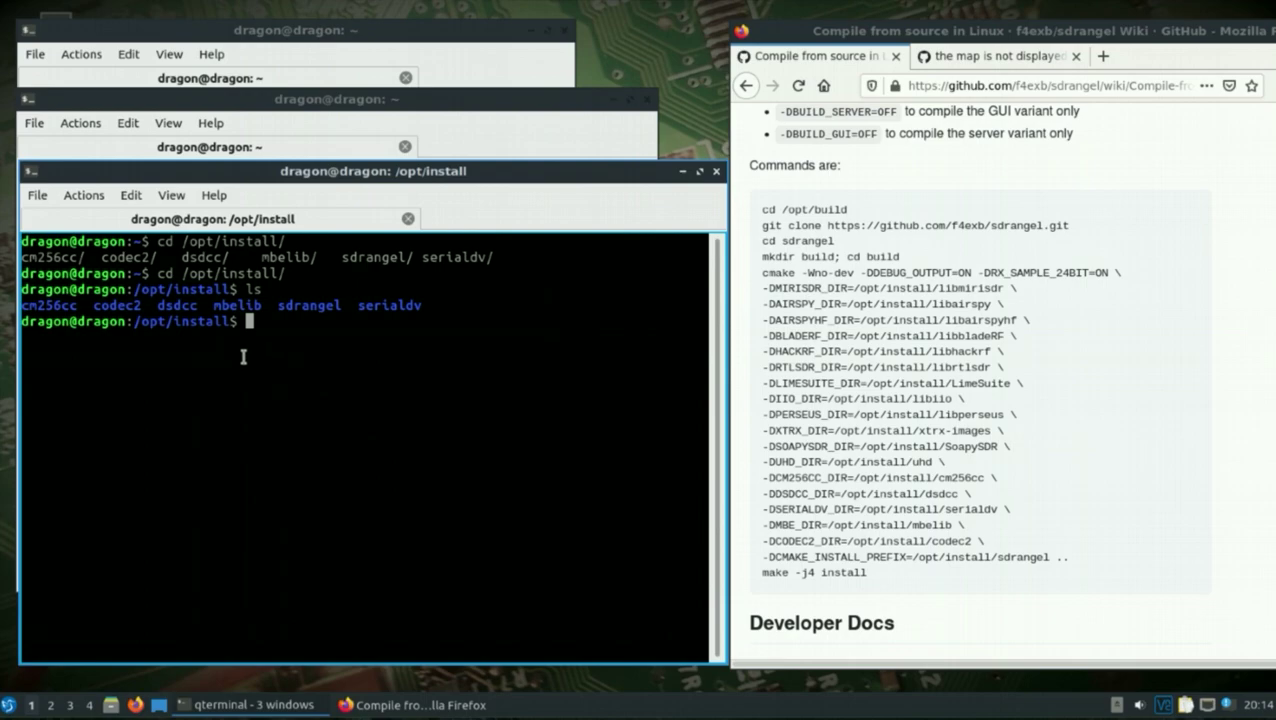
type("sudo rm -r sdr")
key("Tab")
key("Return")
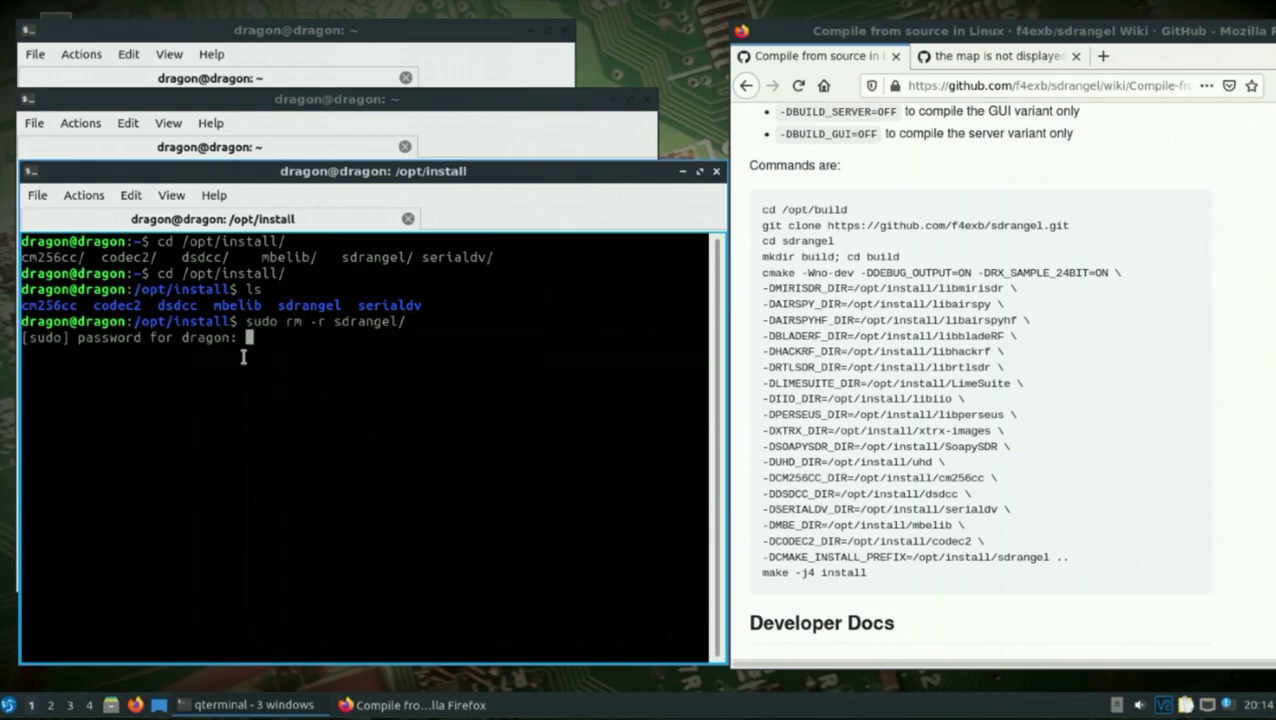
key("Return")
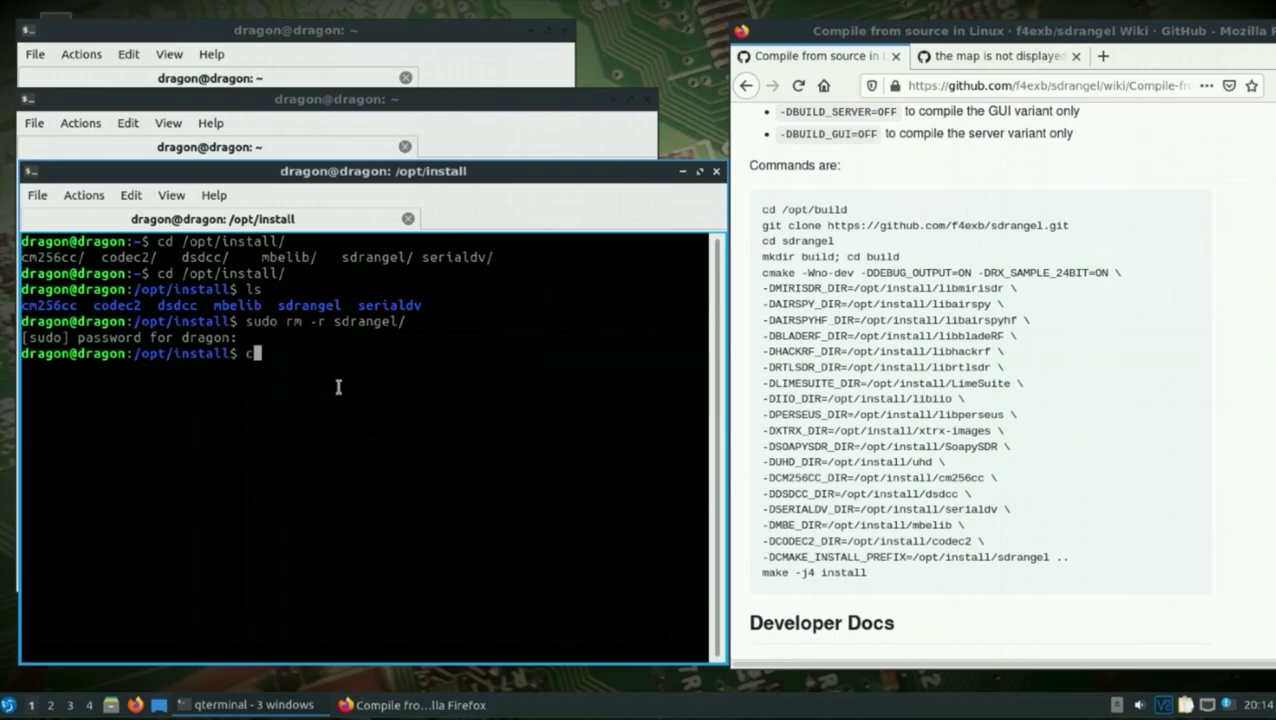
Go up to /opt, list it, then enter /opt/build and confirm it is empty
type("cd ..")
key("Return")
type("ls")
key("Return")
type("cd b")
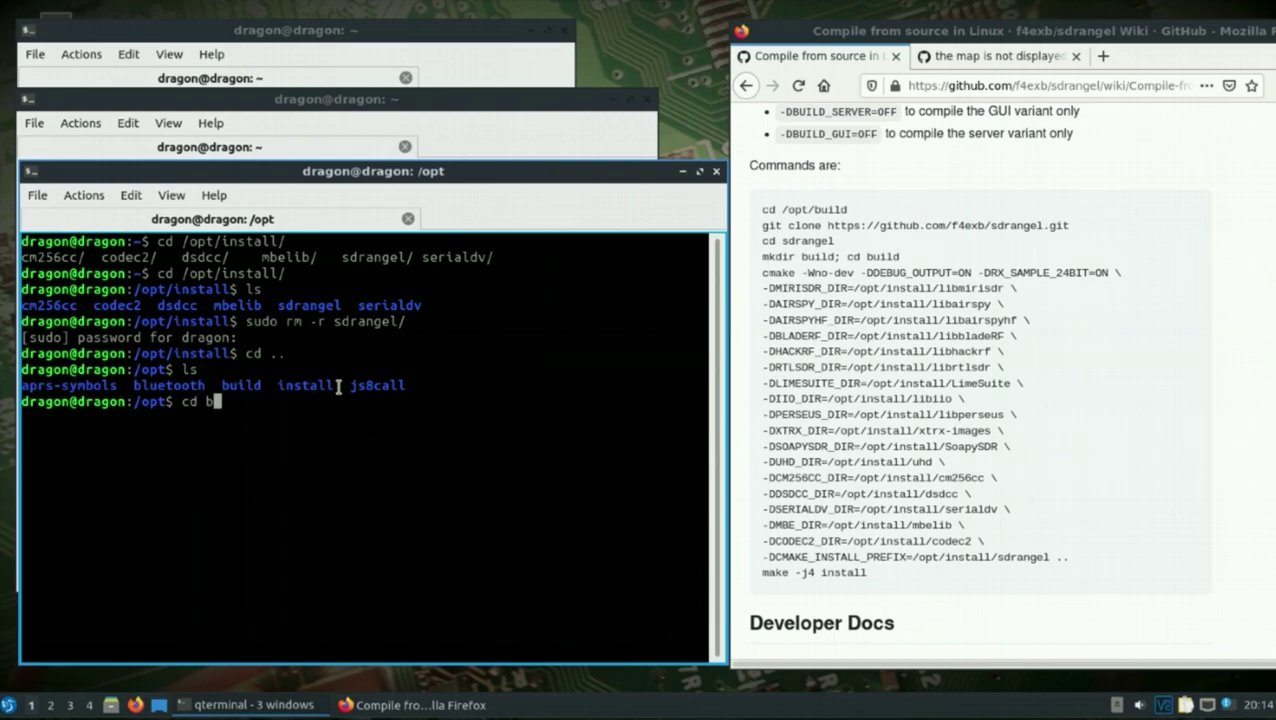
key("Tab")
key("Return")
type("ls")
key("Return")
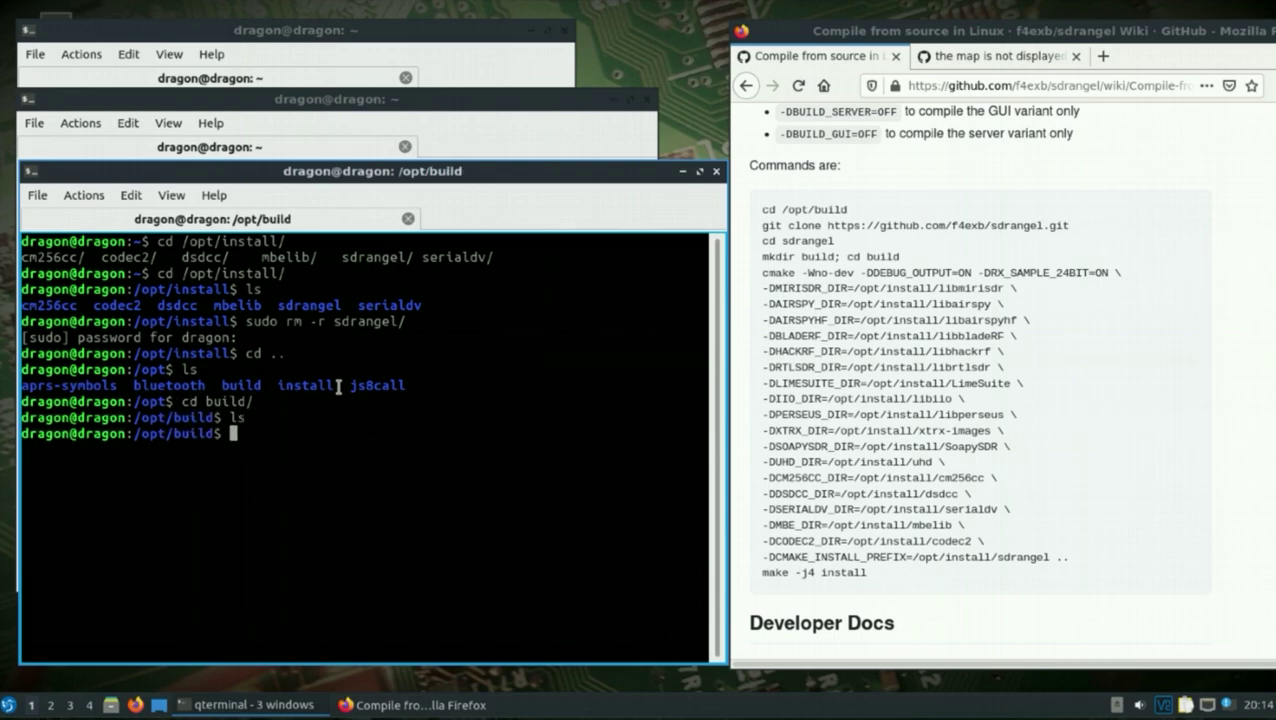
Copy the wiki's git clone line and run it with sudo to clone sdrangel into /opt/build
triple_click(842, 228)
right_click(842, 228)
left_click(866, 240)
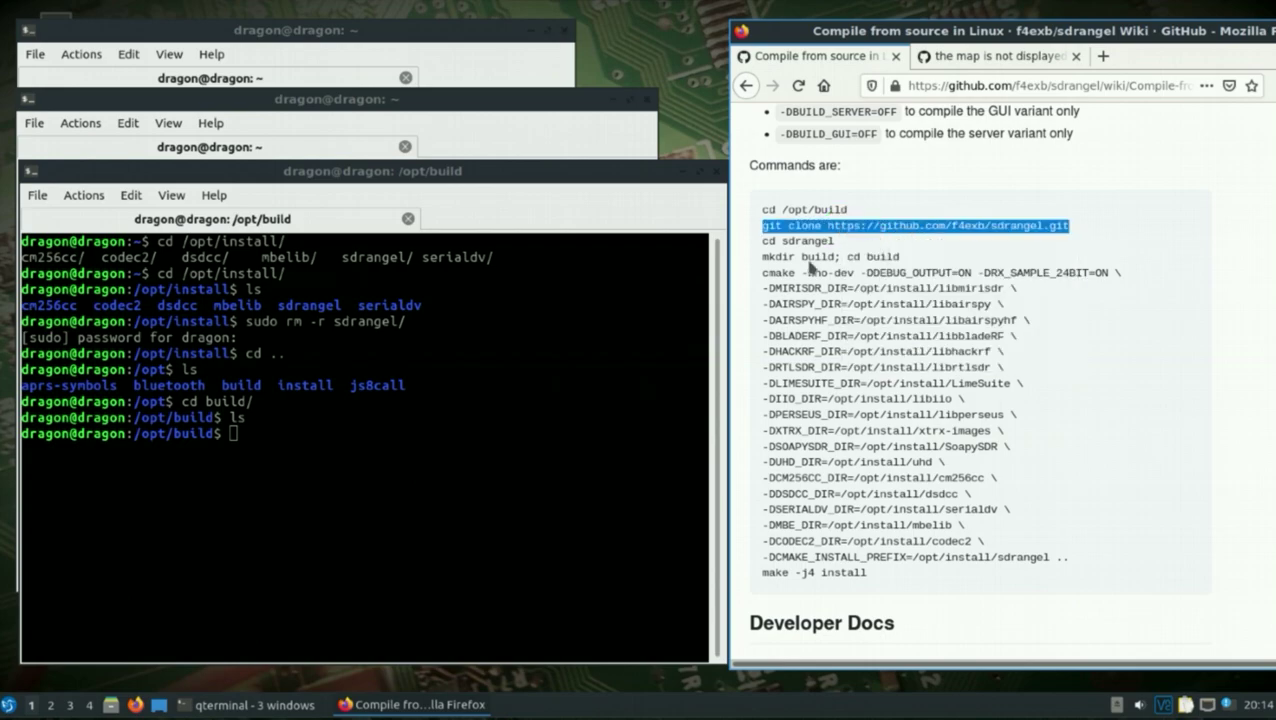
left_click(268, 441)
type("sudo")
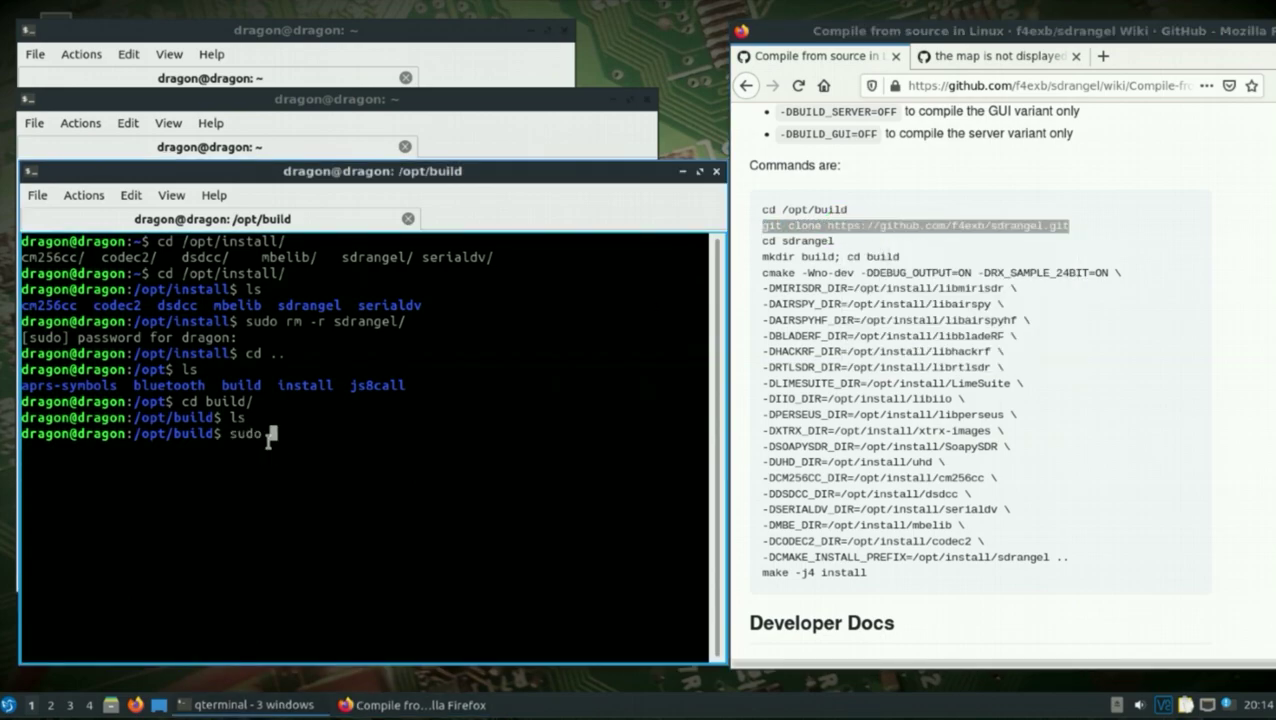
right_click(268, 436)
left_click(367, 202)
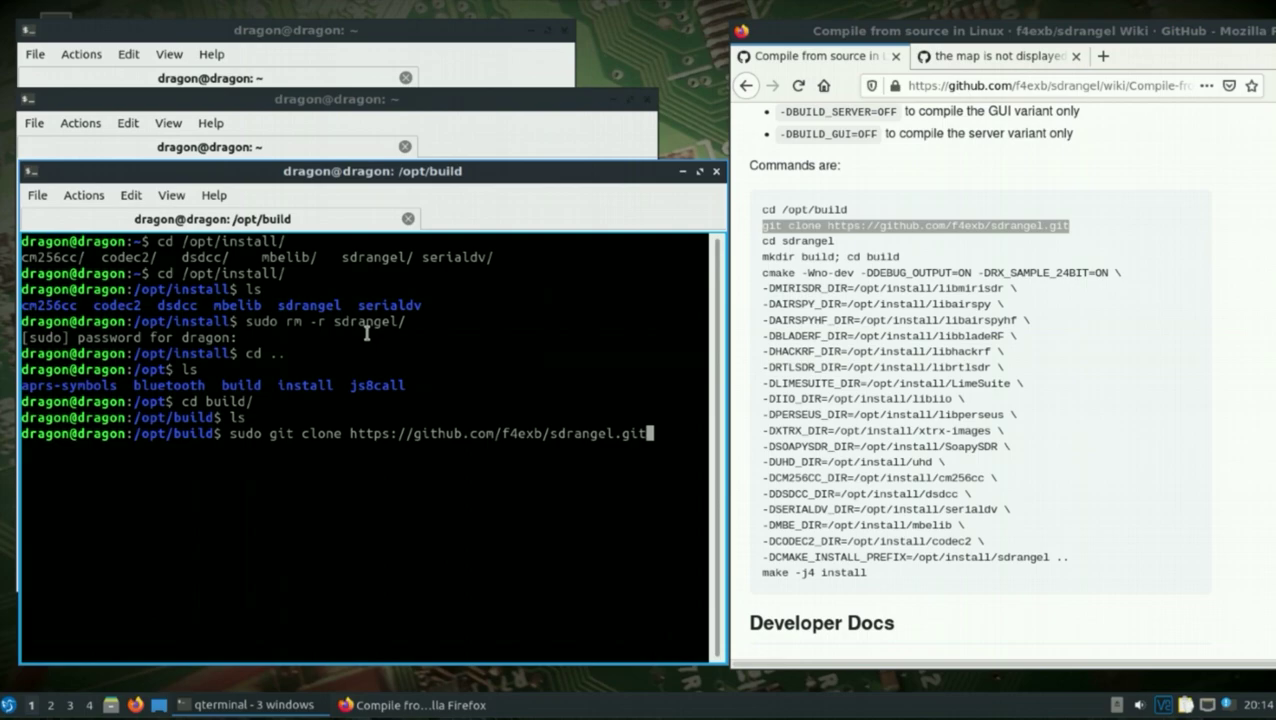
key("Return")
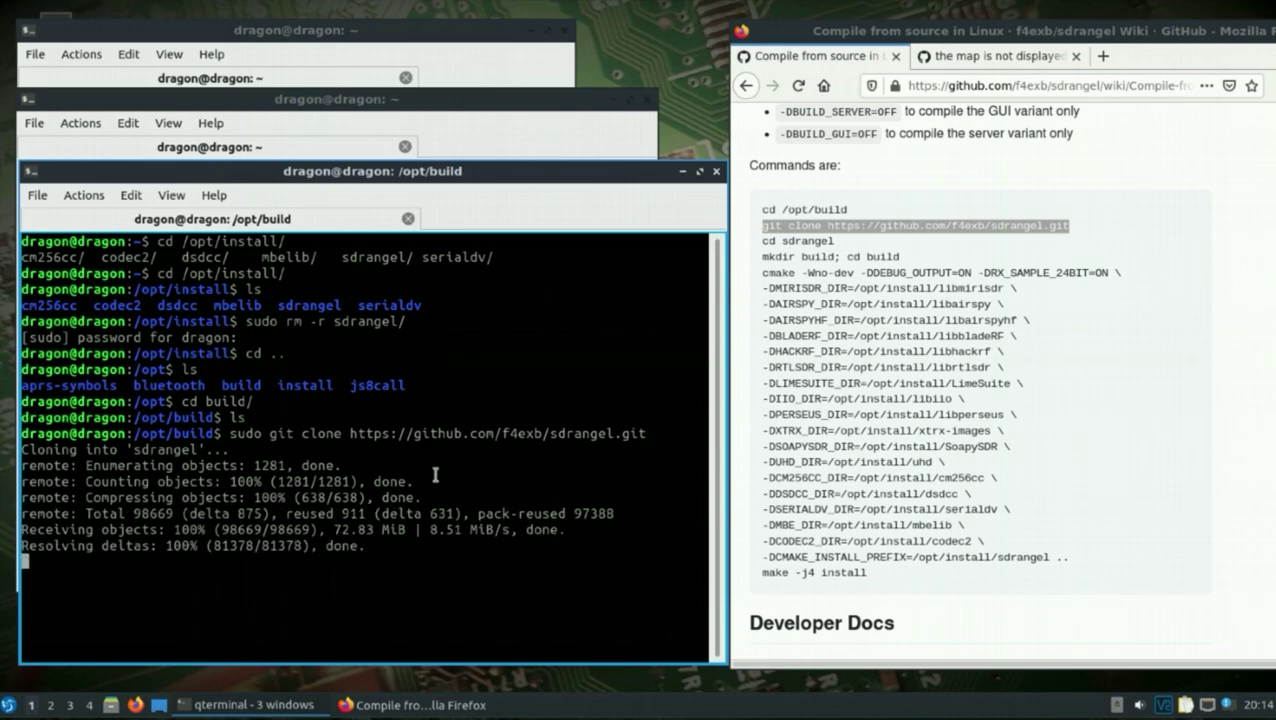
Run the apt-get install of libqt5serialport5-dev, qtlocation5-dev and related Qt packages, confirming with y
left_click(399, 103)
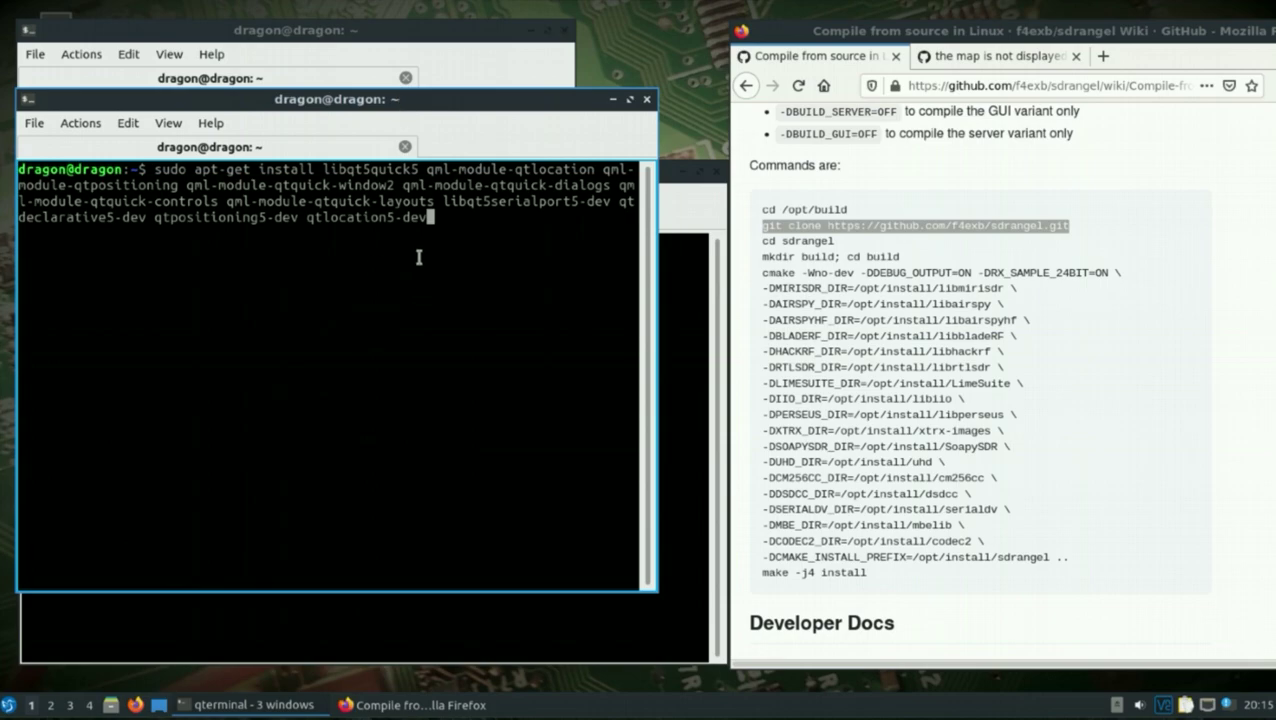
left_click(991, 58)
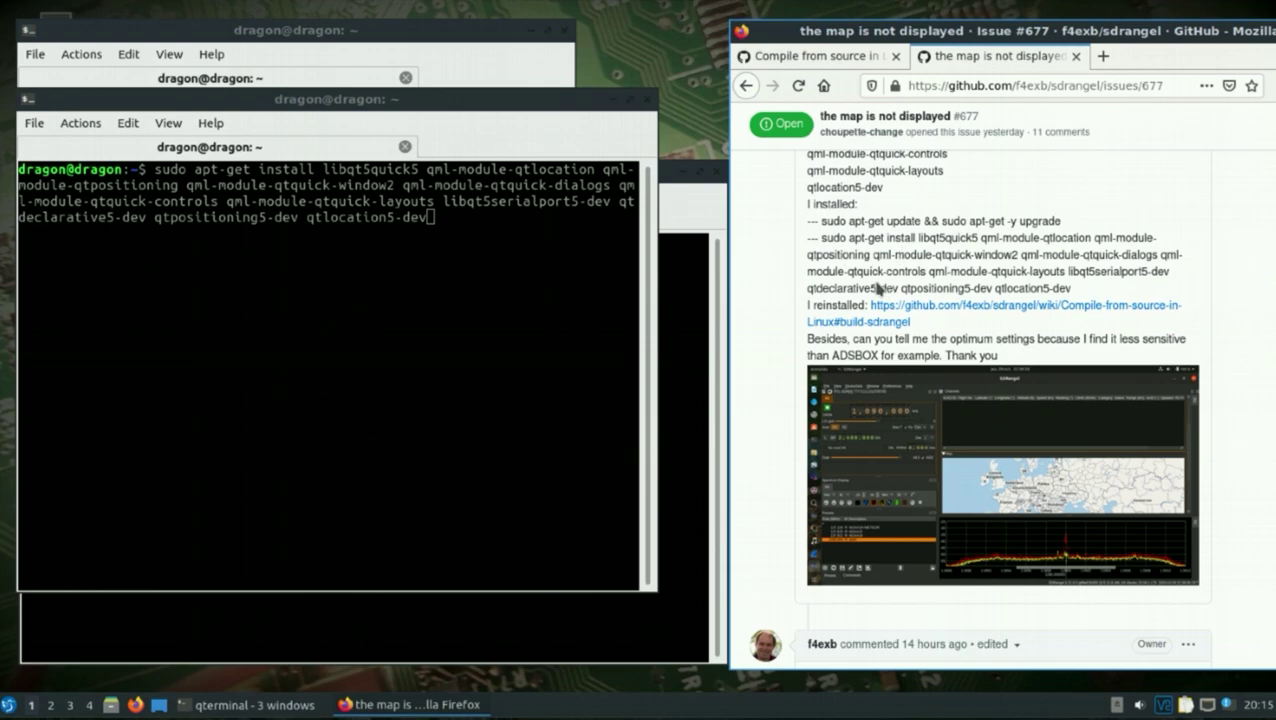
left_click(445, 240)
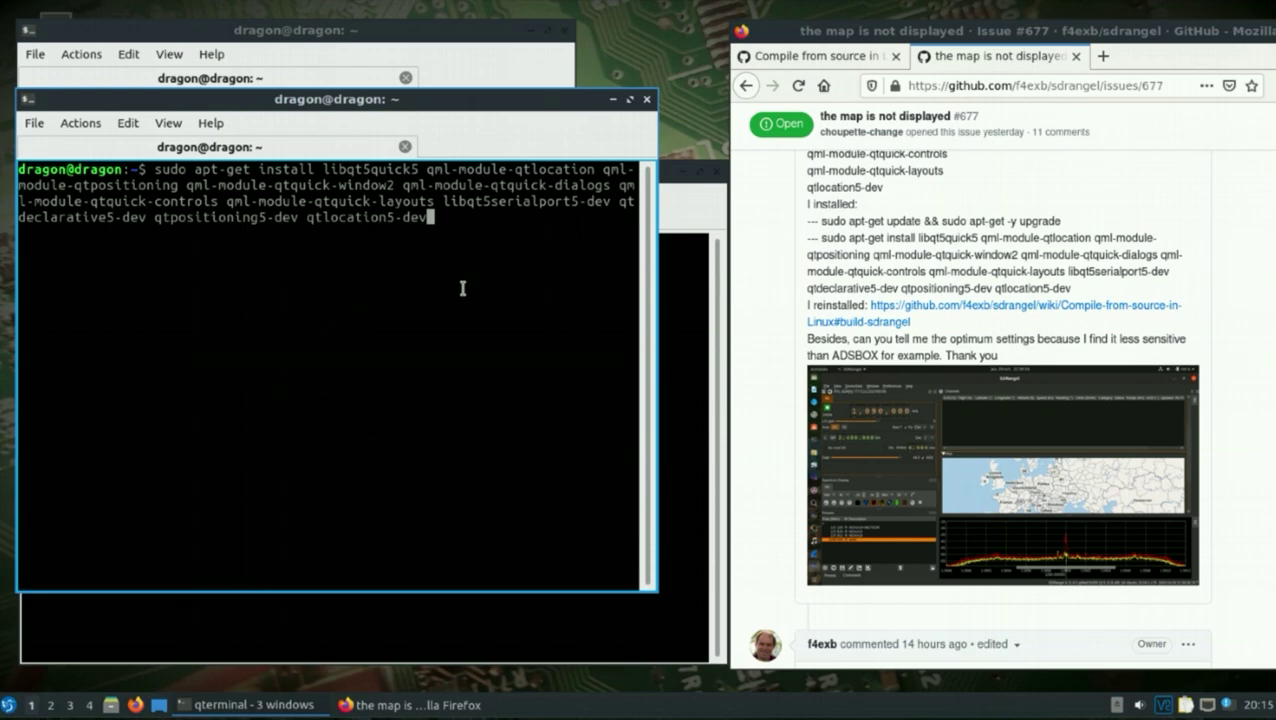
key("Return")
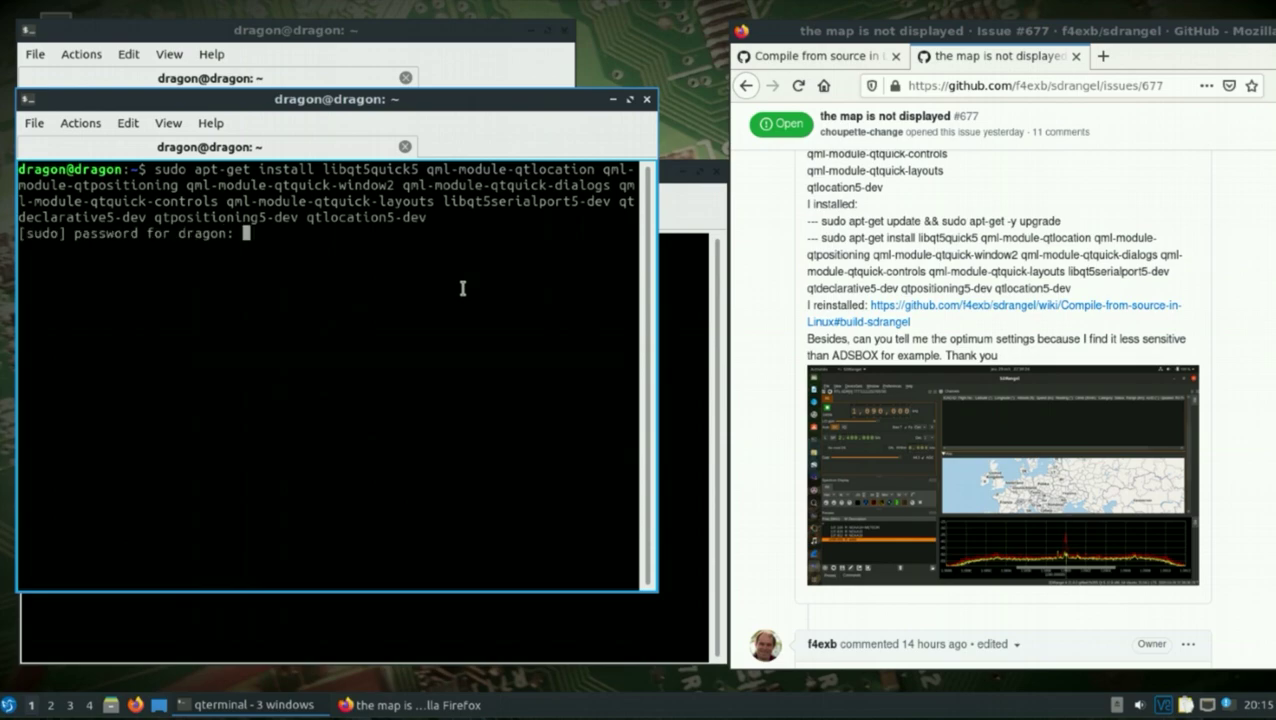
key("Return")
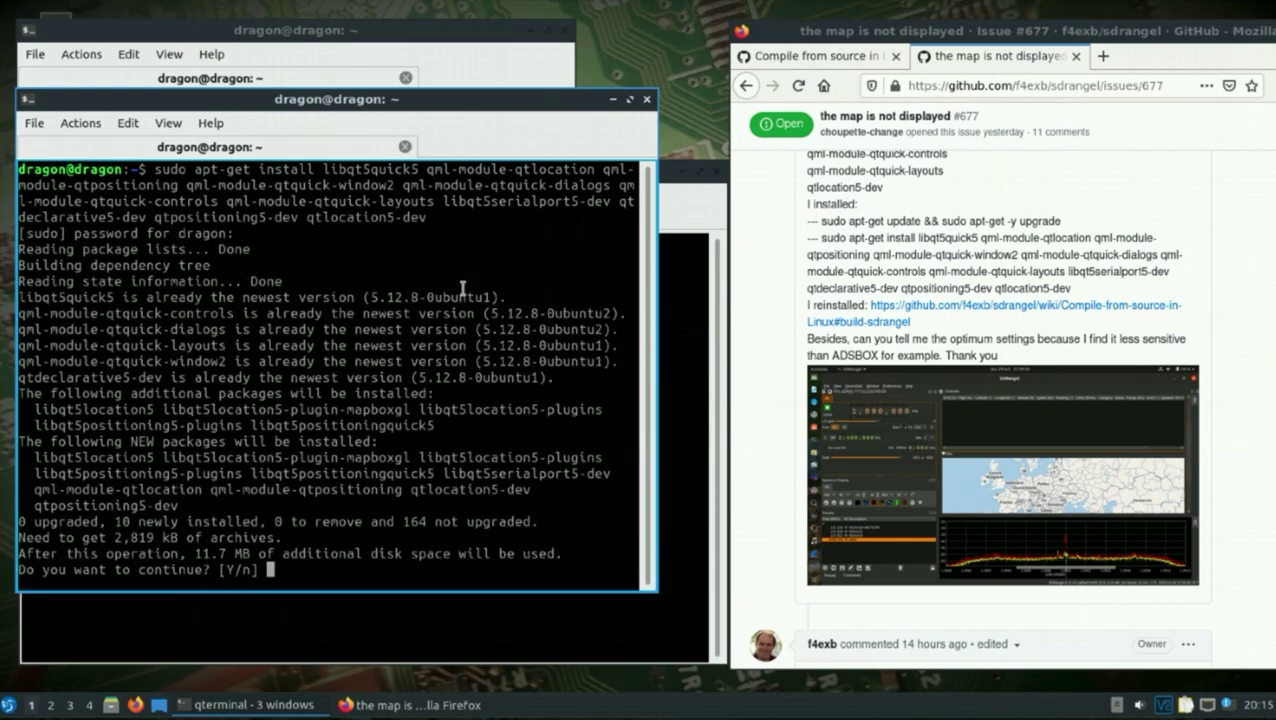
type("y")
key("Return")
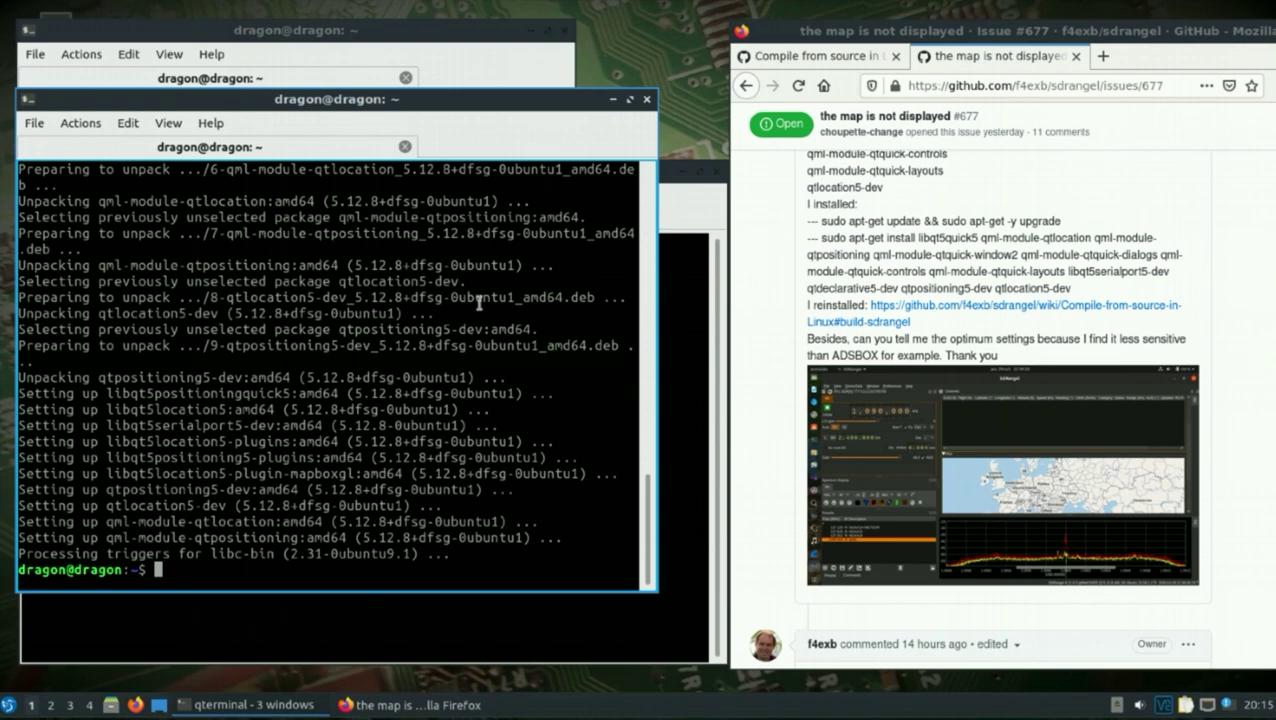
Copy the full cmake configure command from the other terminal
left_click(614, 101)
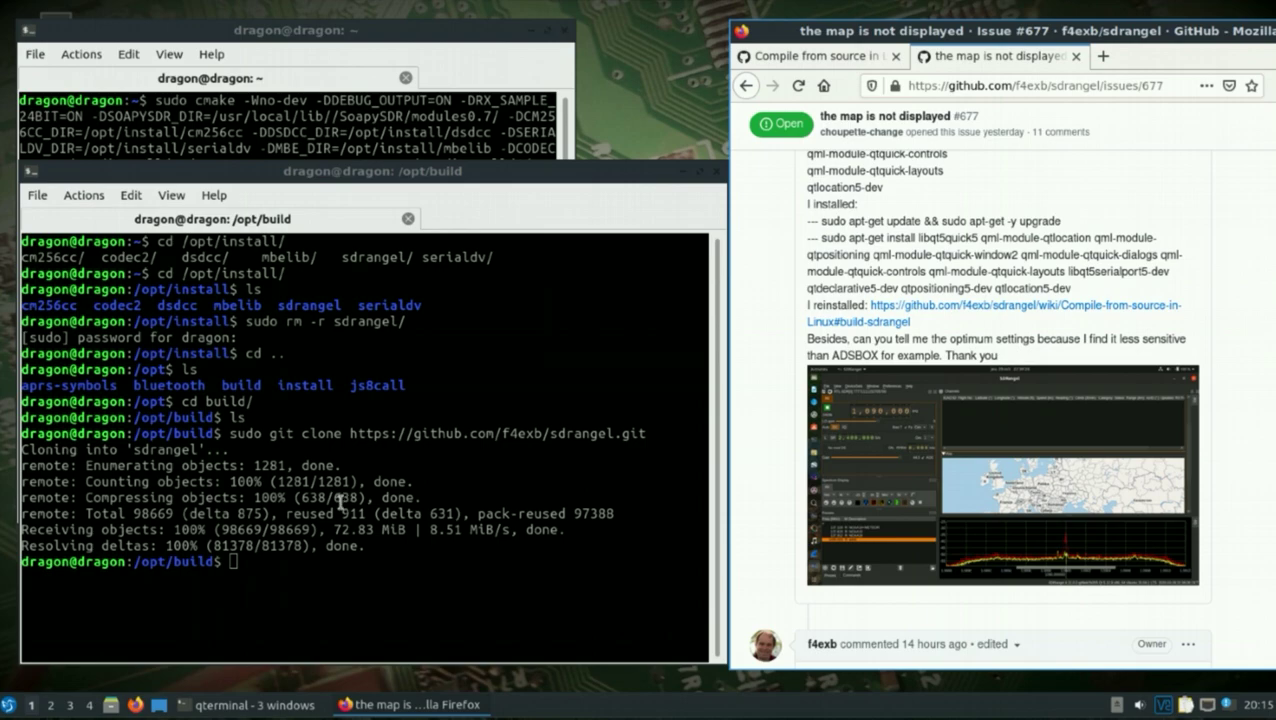
left_click(358, 106)
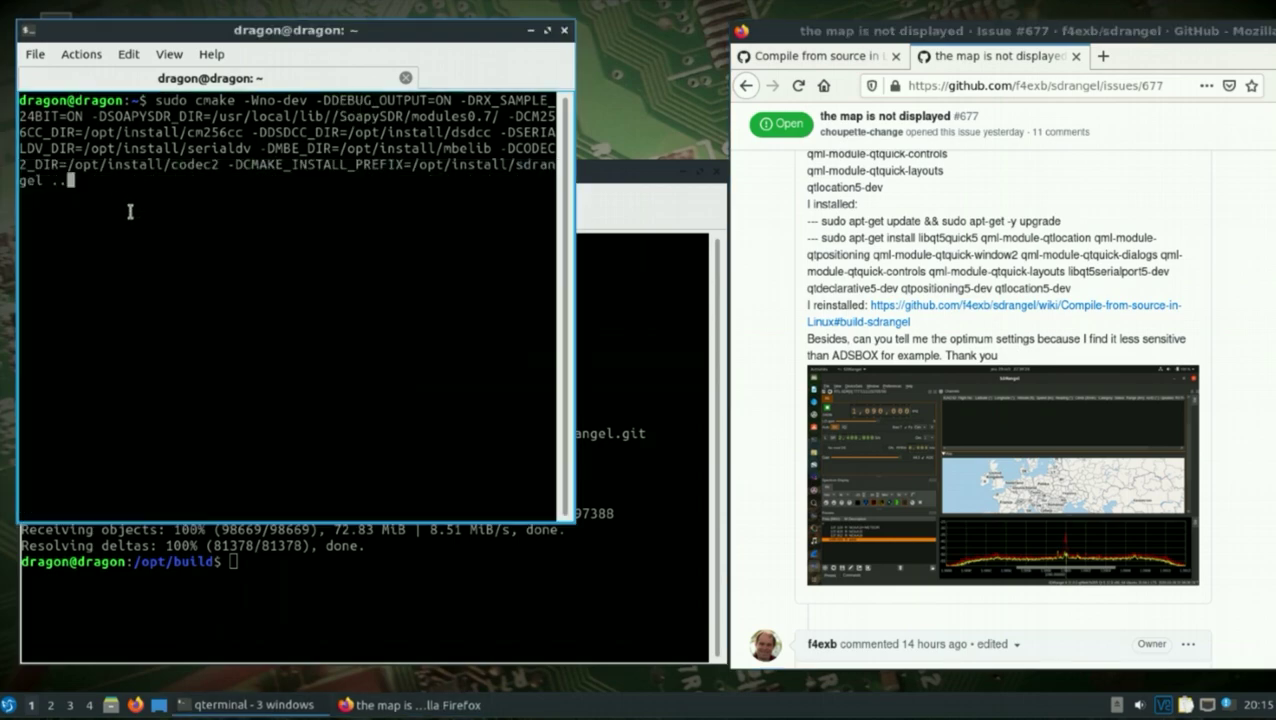
left_click_drag(74, 181, 155, 102)
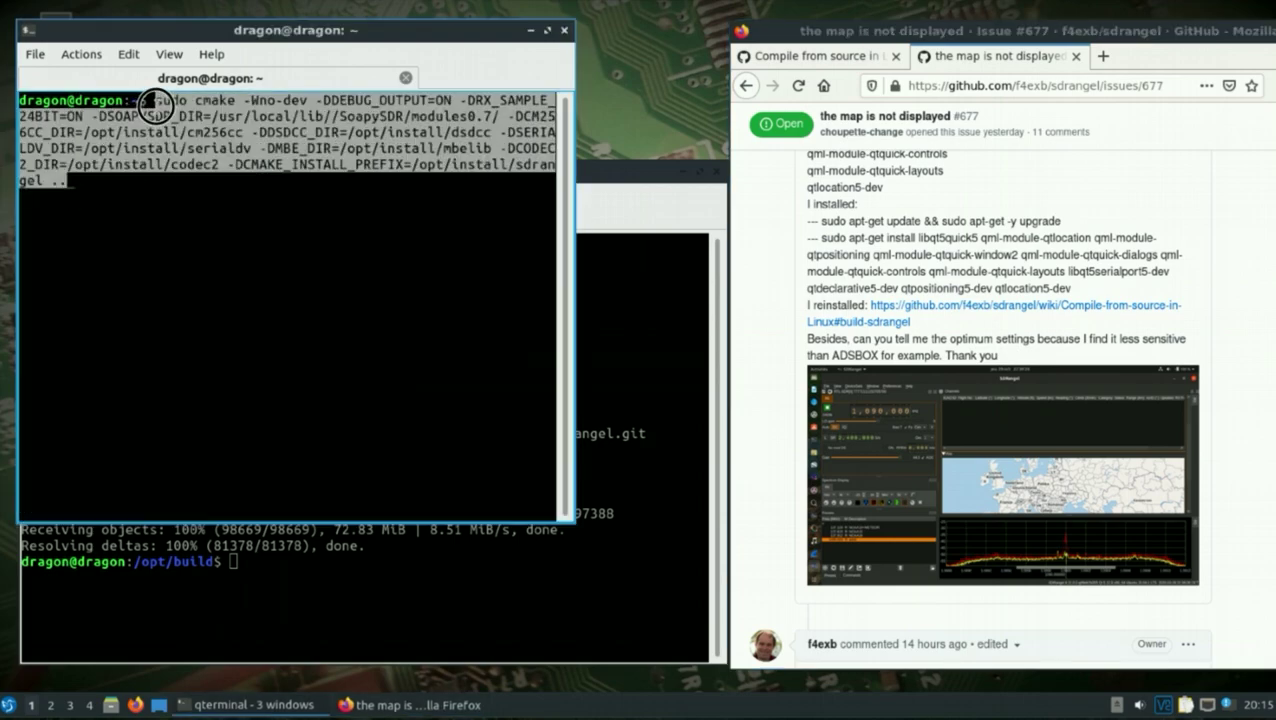
right_click(172, 106)
left_click(190, 120)
left_click(878, 54)
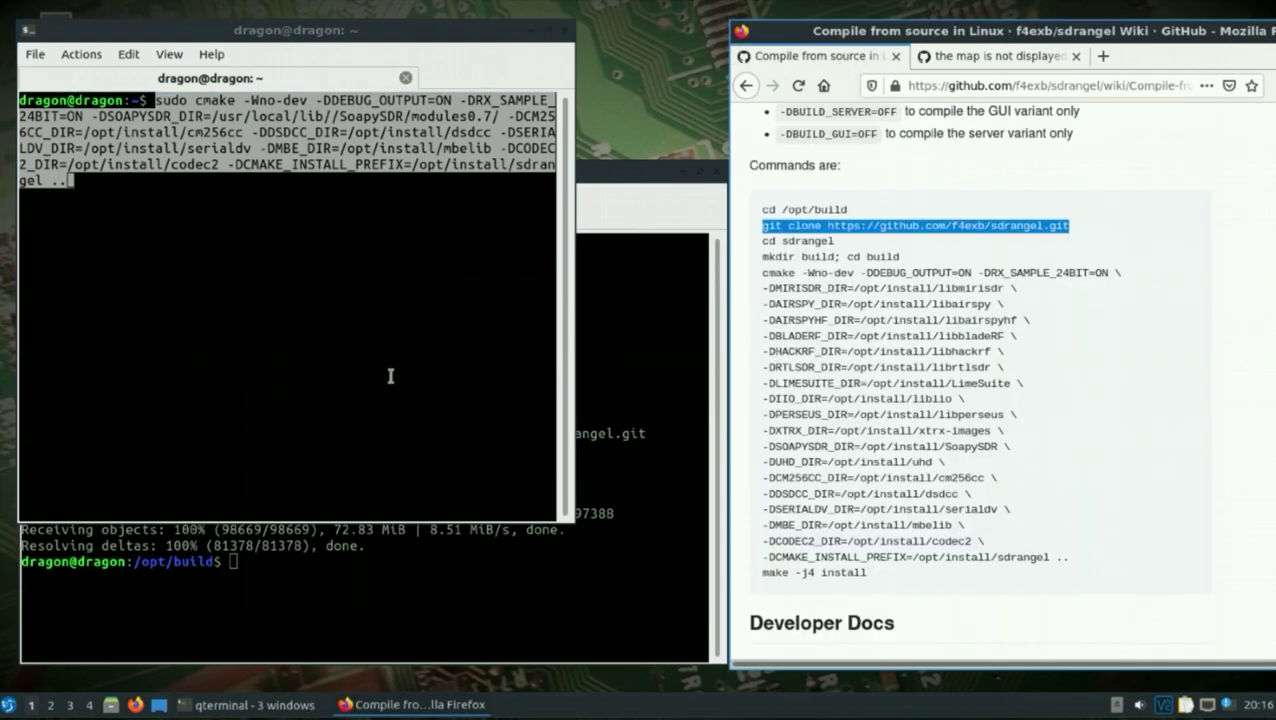
left_click(395, 371)
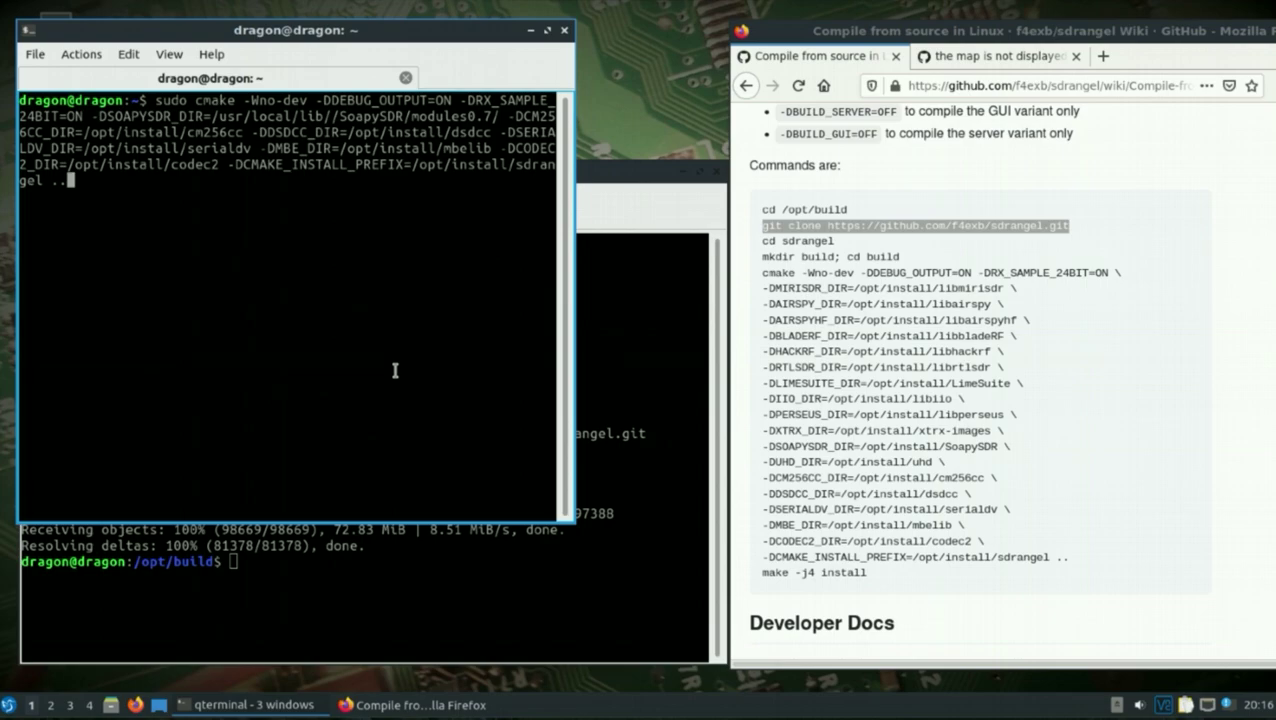
Move into /opt/build/sdrangel and list its contents
key("ctrl+c")
type("cd /opt/")
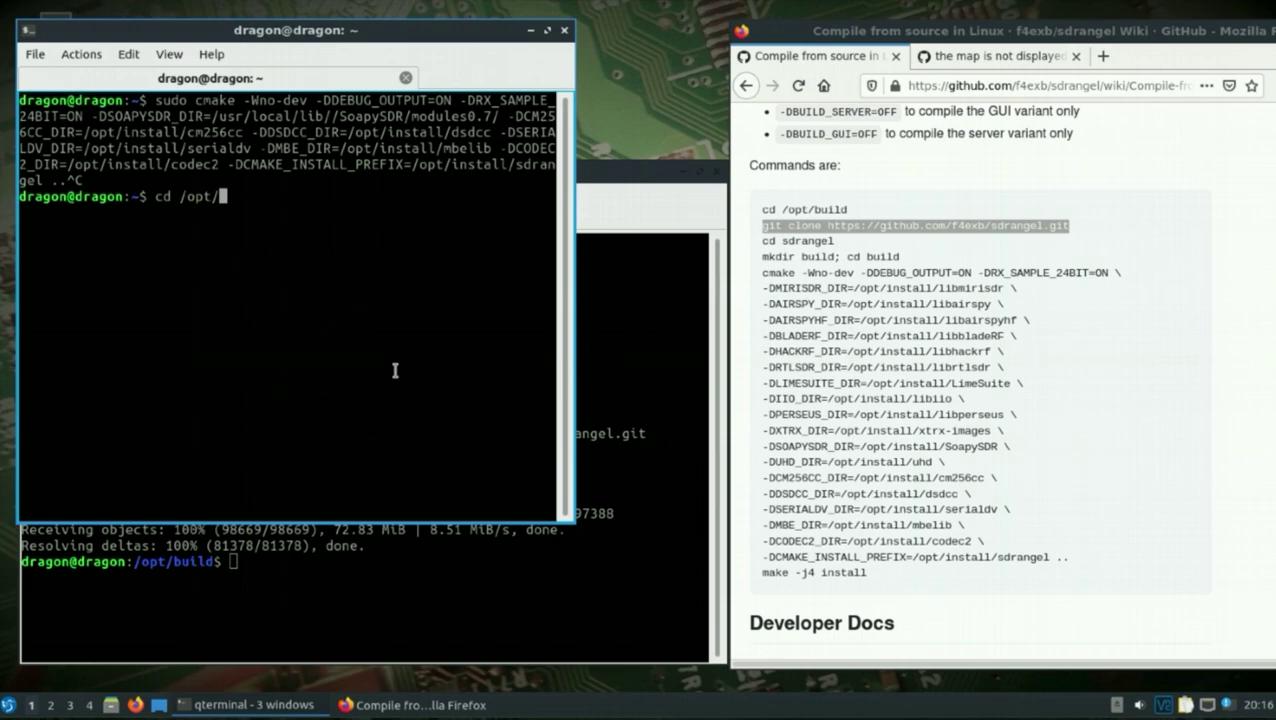
type("build/sd")
key("Tab")
key("Return")
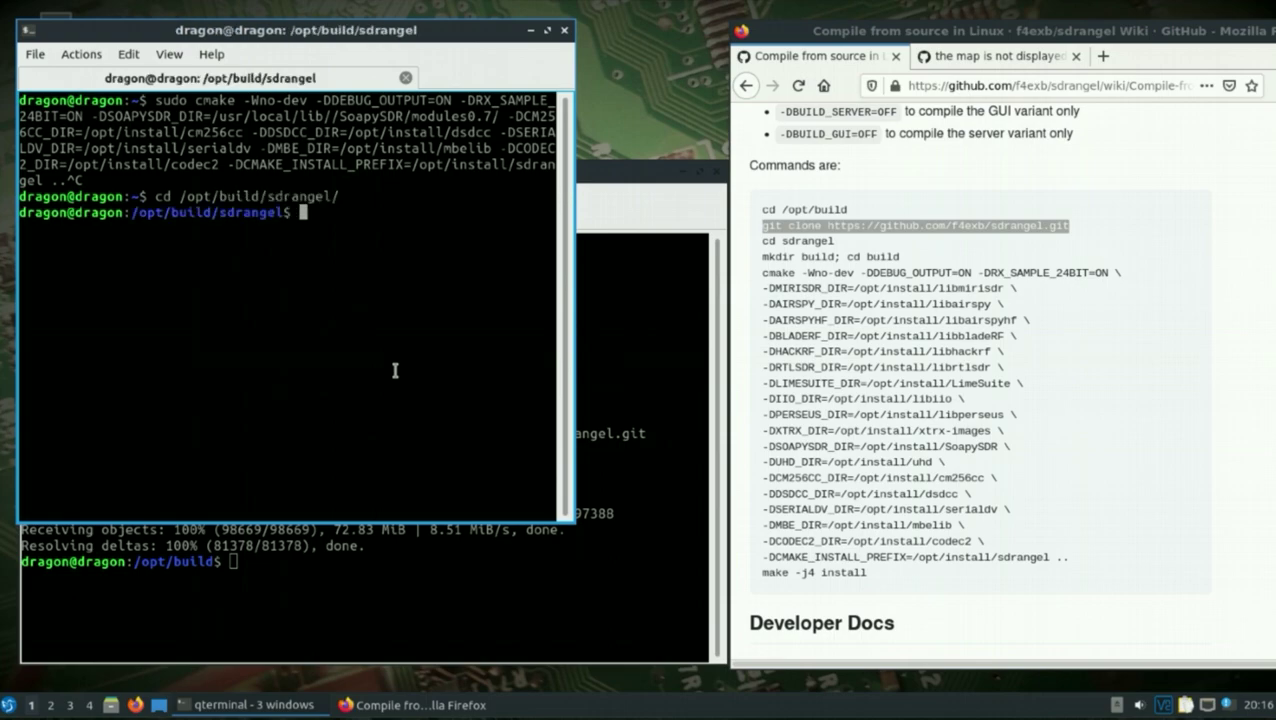
type("ls")
key("Return")
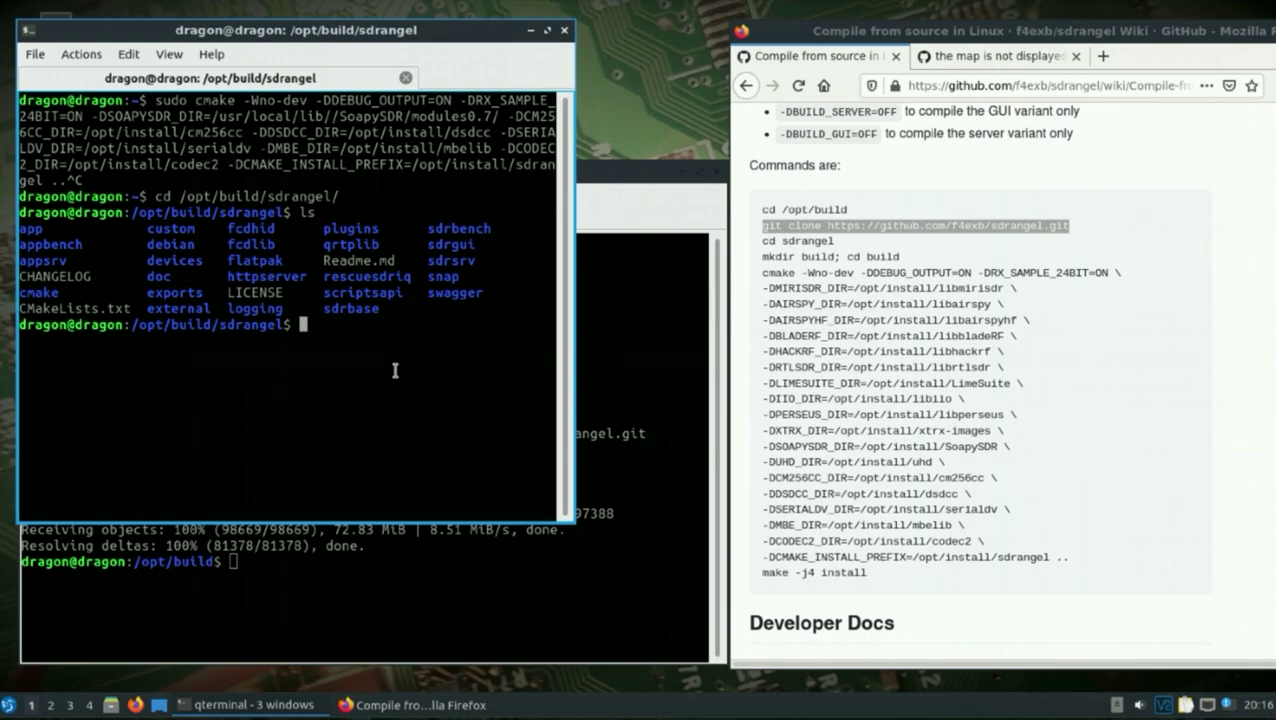
Create a build folder with sudo mkdir and move into it
type("sudo mkdir build")
key("Return")
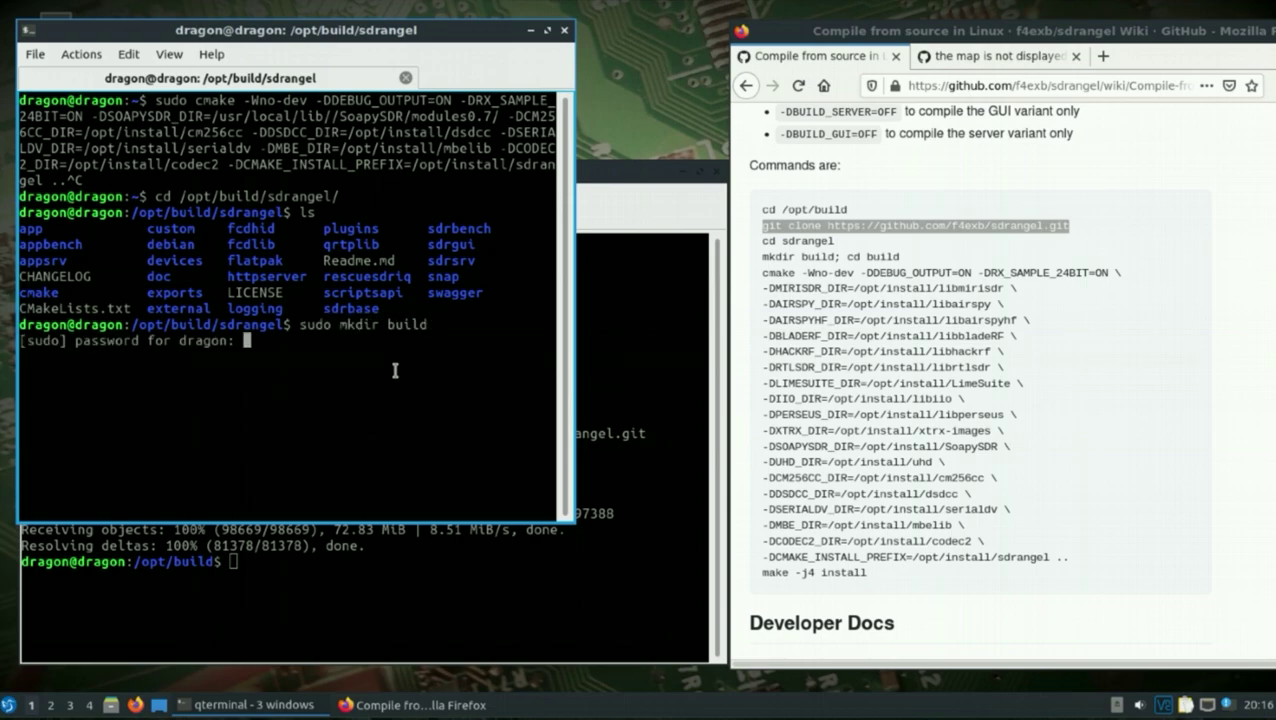
key("Return")
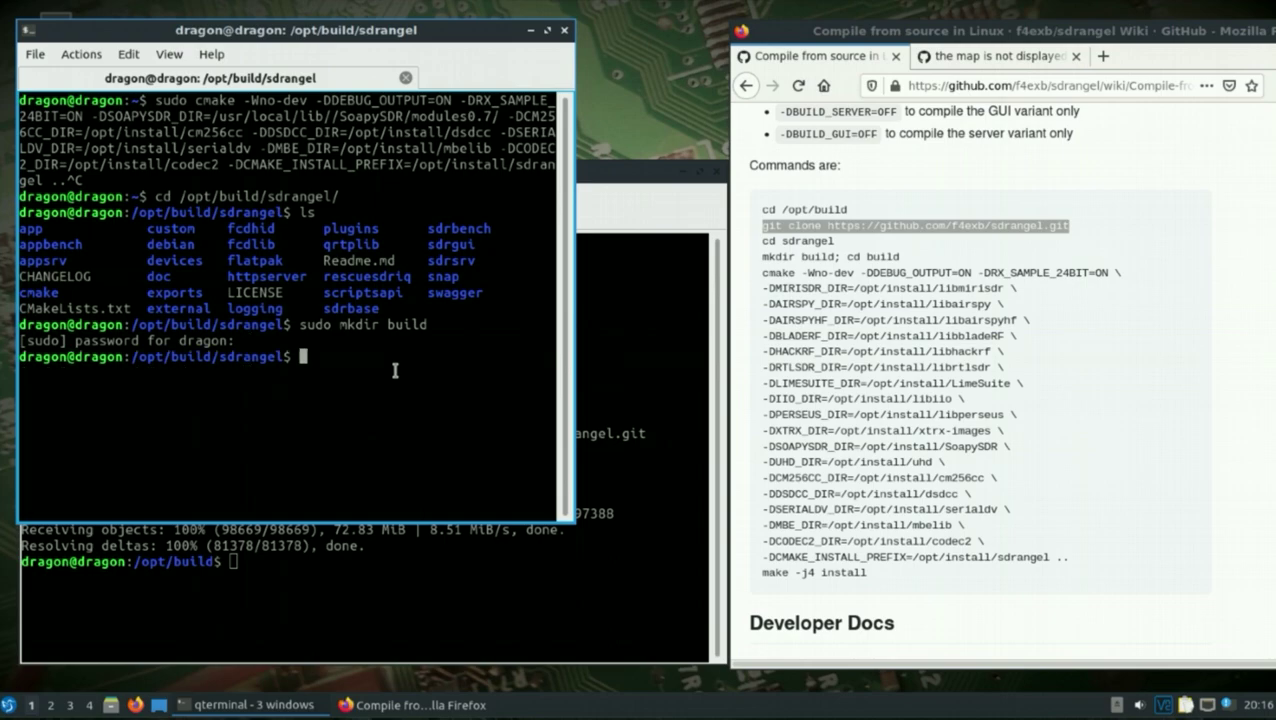
type("cd build/")
key("Return")
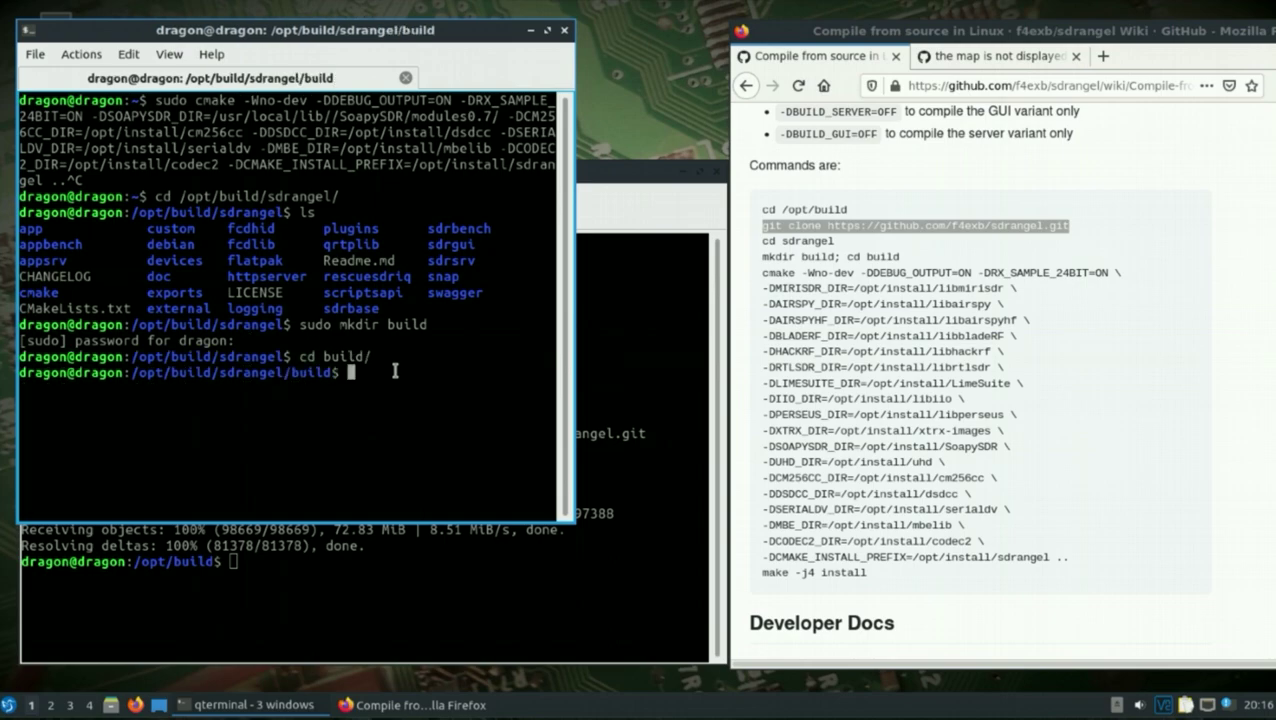
Paste the copied cmake command and accept the multiline paste to configure the build
right_click(395, 371)
left_click(428, 404)
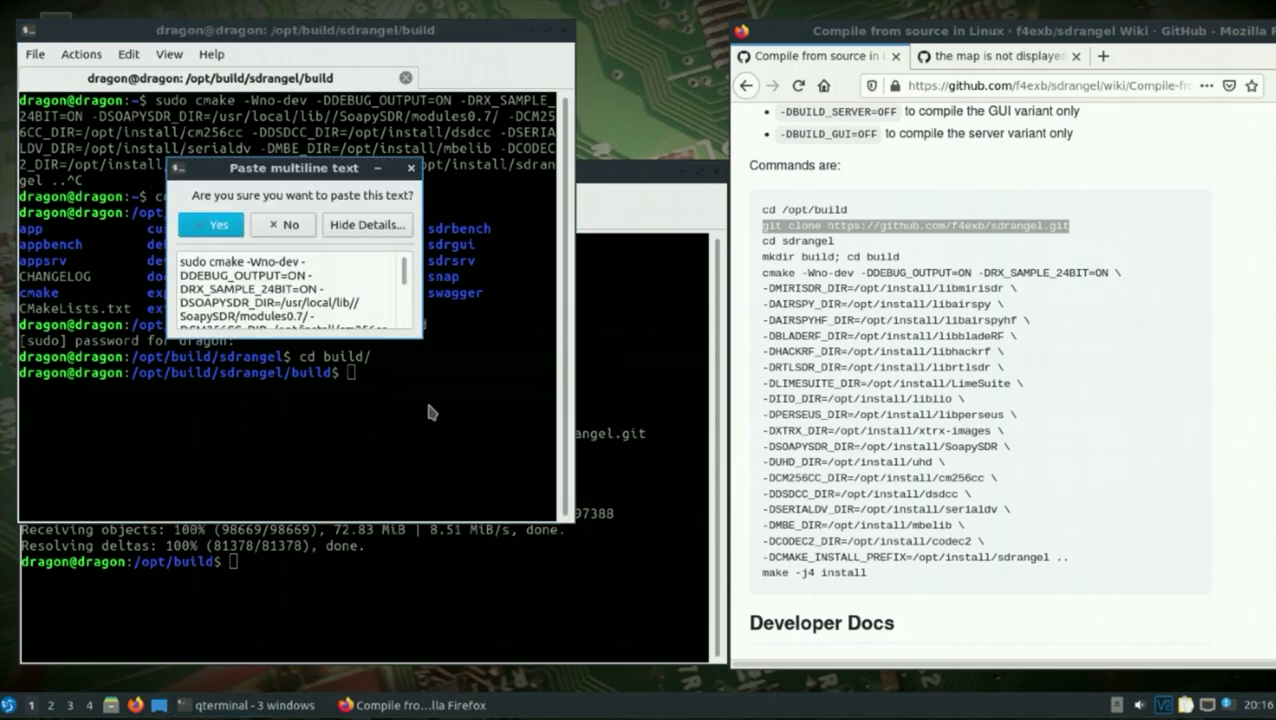
left_click(210, 222)
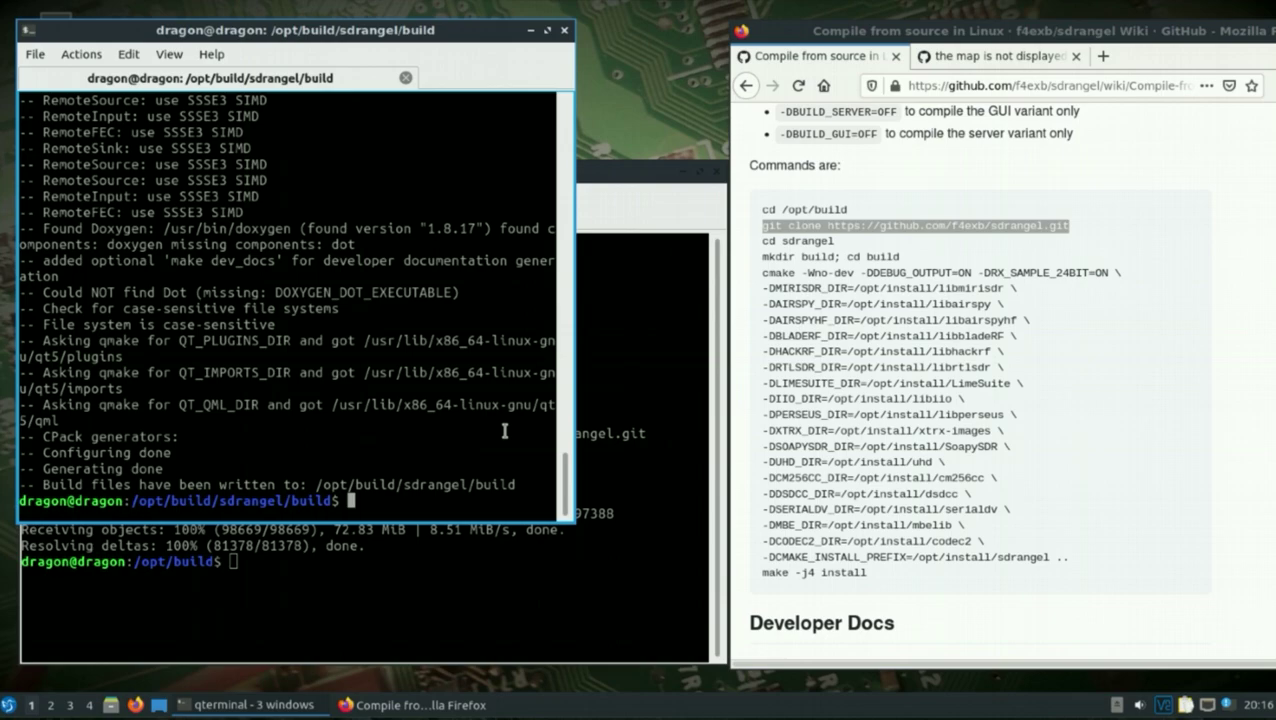
scroll(504, 431, "up", 10)
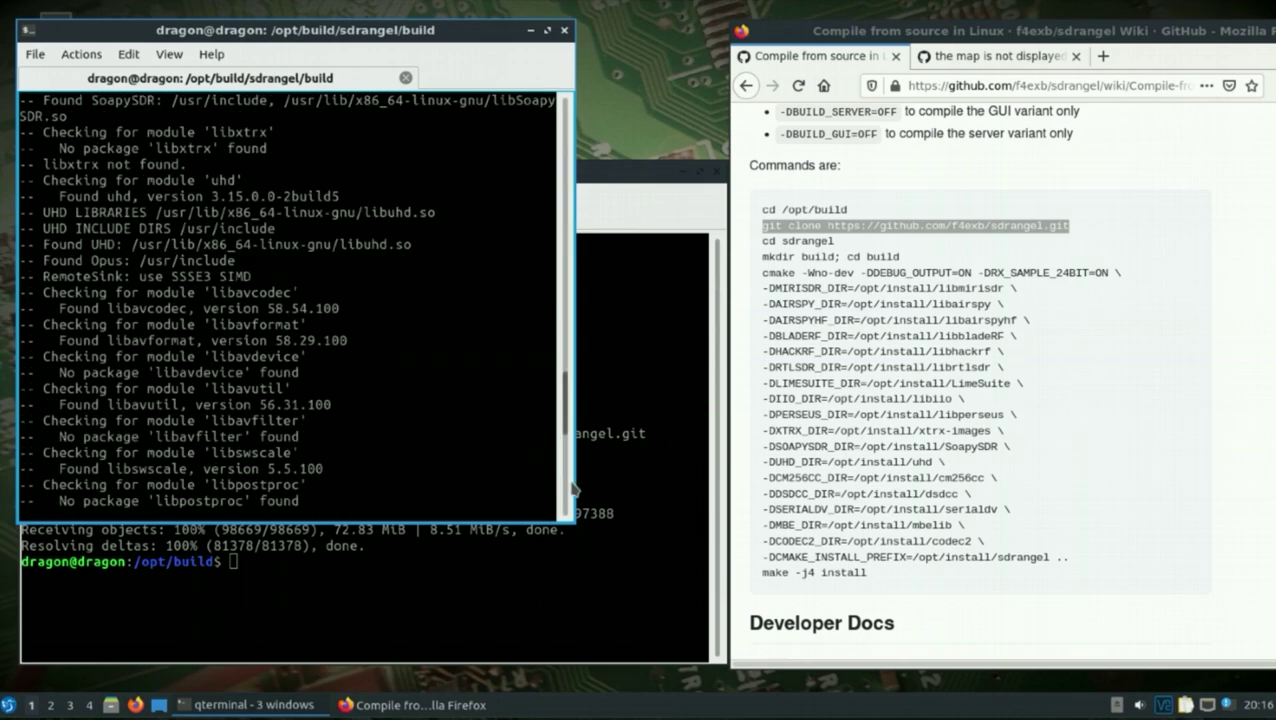
left_click(563, 426)
mouse_move(563, 426)
left_mouse_down()
mouse_move(561, 301)
mouse_move(558, 427)
left_mouse_up()
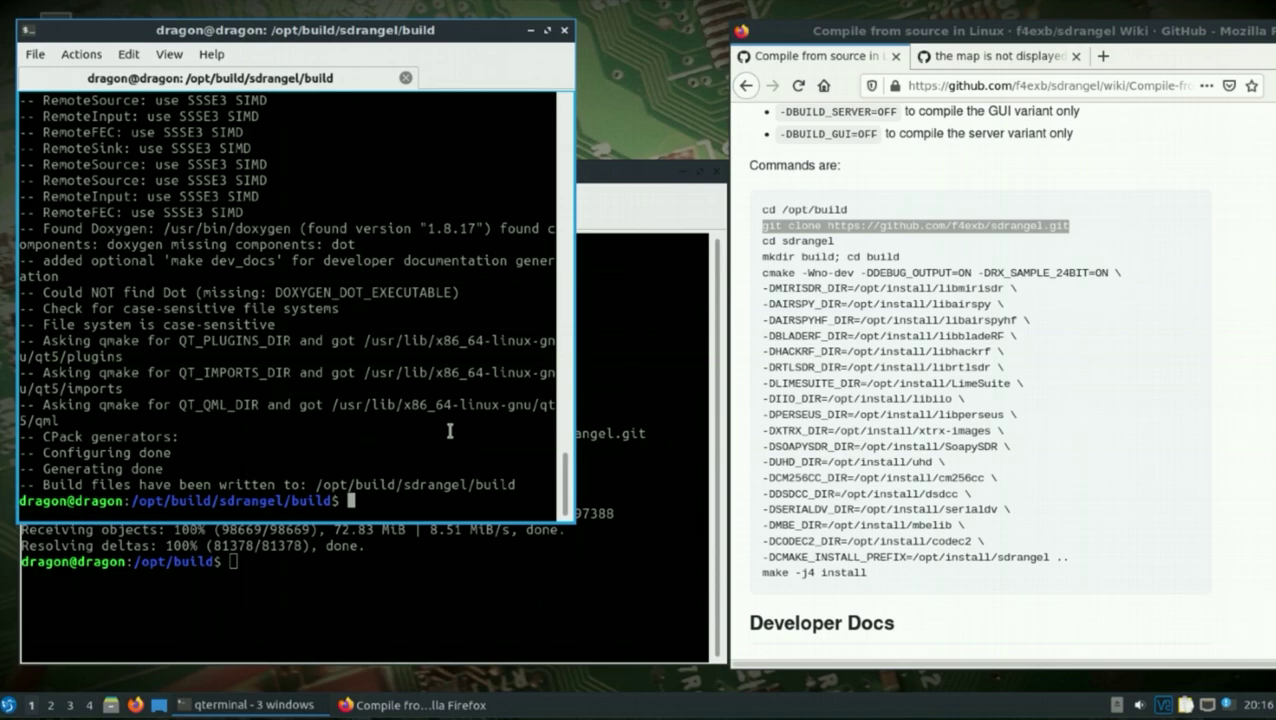
Run 'sudo make -j8 install' to compile and install SDRangel
type("sud")
type("ke -j")
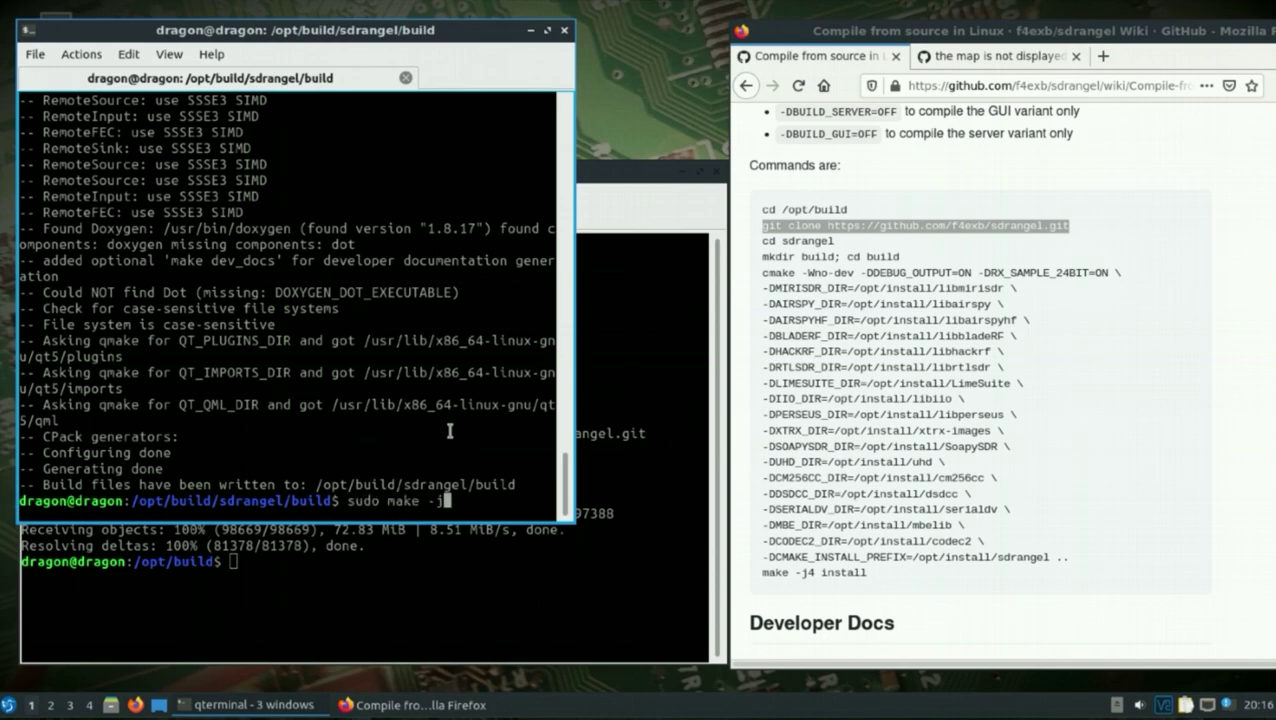
type(" install")
key("Left")
key("Left")
key("Left")
key("Left")
key("Left")
key("Left")
key("Left")
key("Left")
type("4")
key("BackSpace")
type("8")
key("Return")
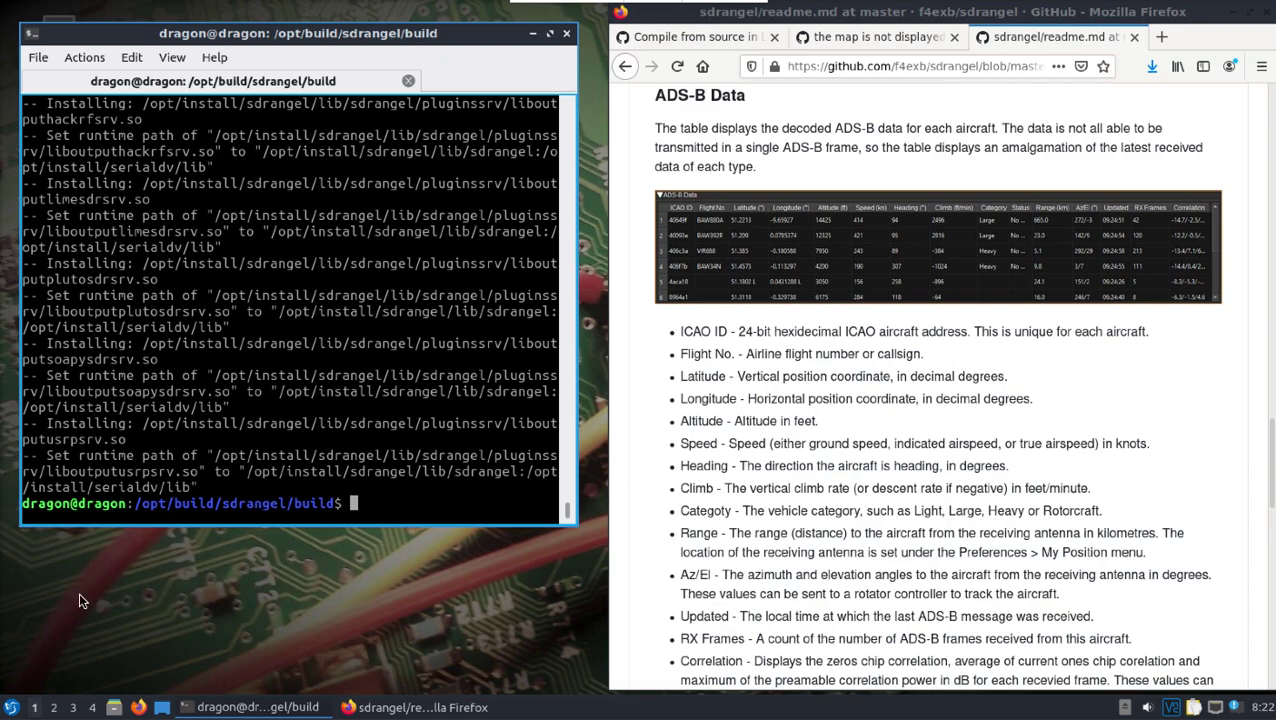
Launch SDRangel (sdrplay support), maximize it and widen the Channels dock
left_click(10, 708)
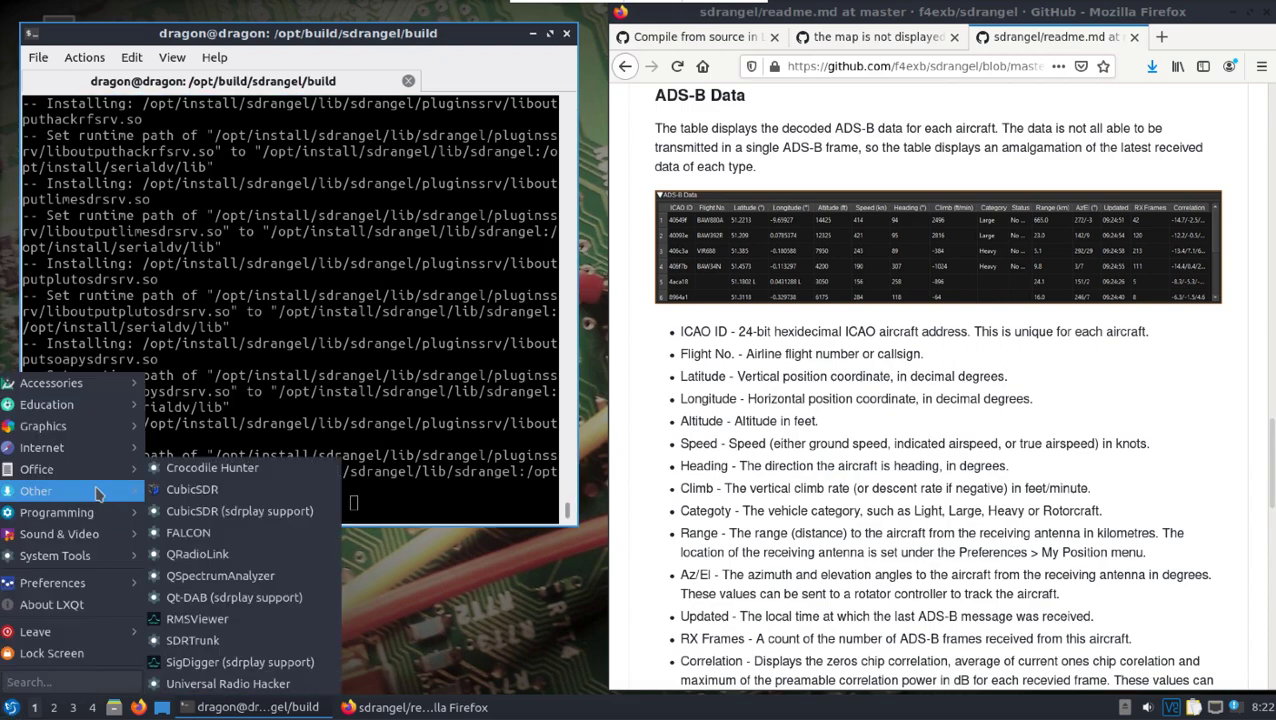
mouse_move(80, 455)
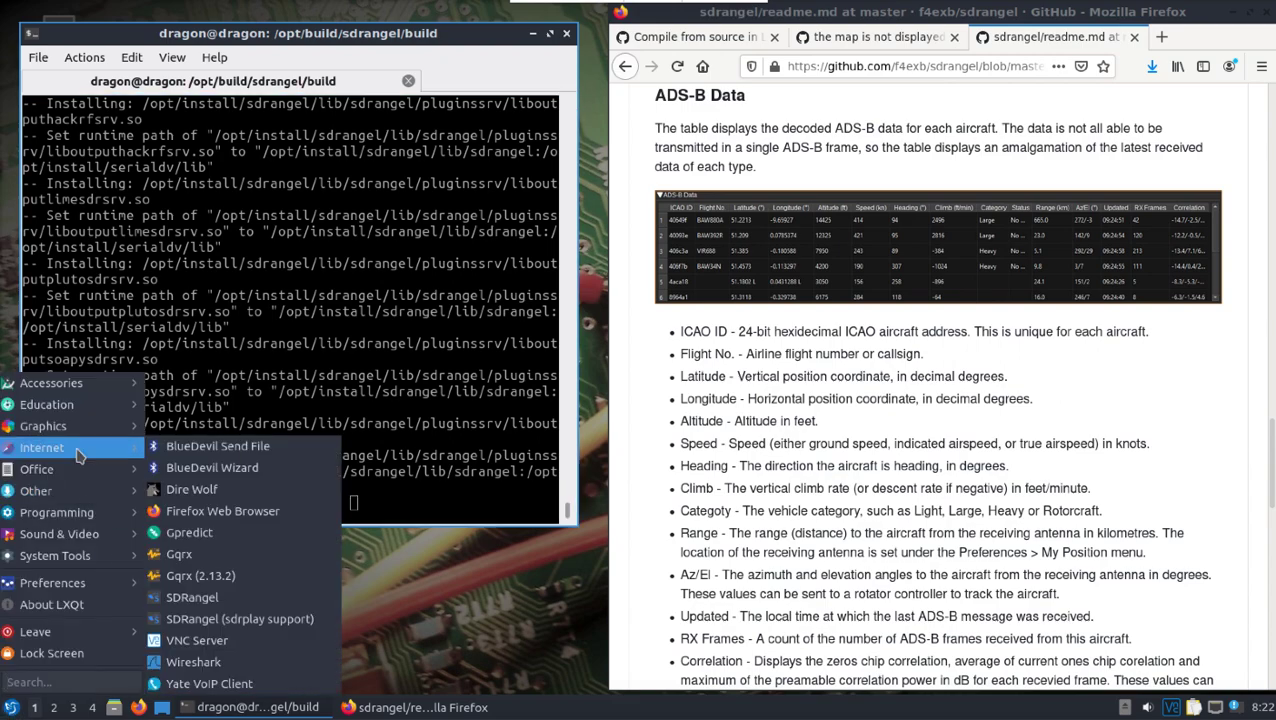
left_click(249, 626)
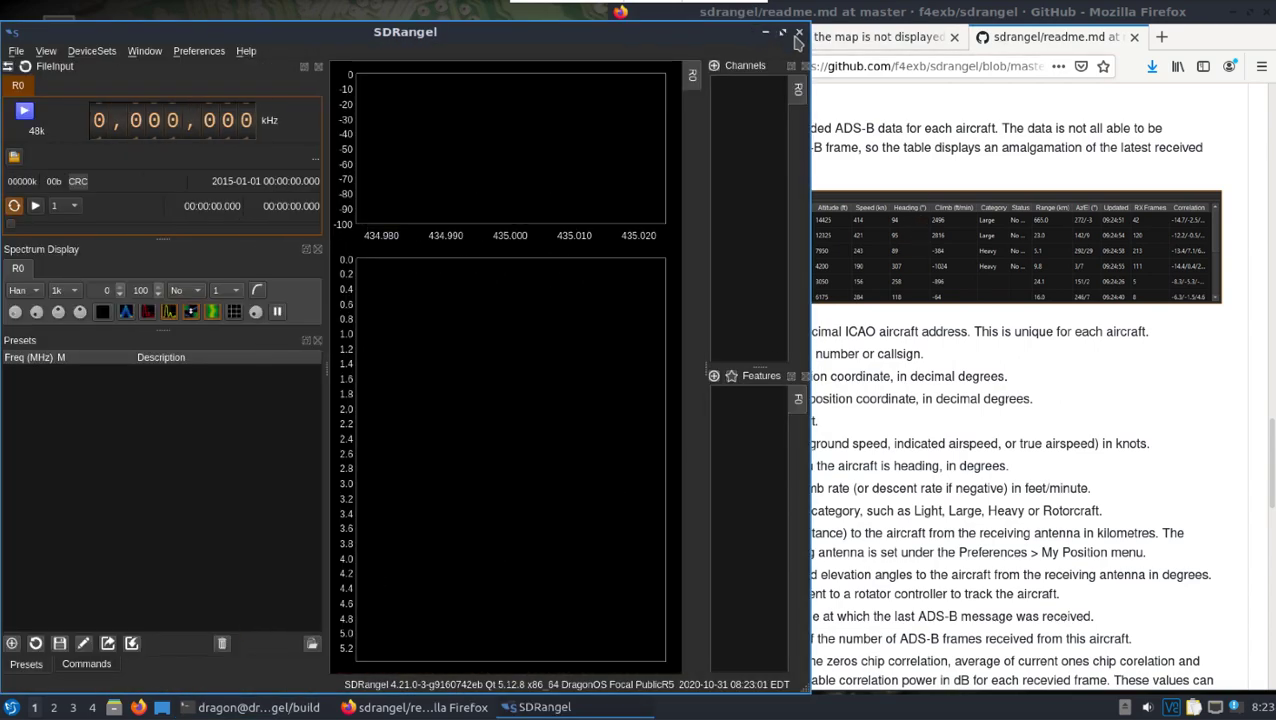
left_click(782, 33)
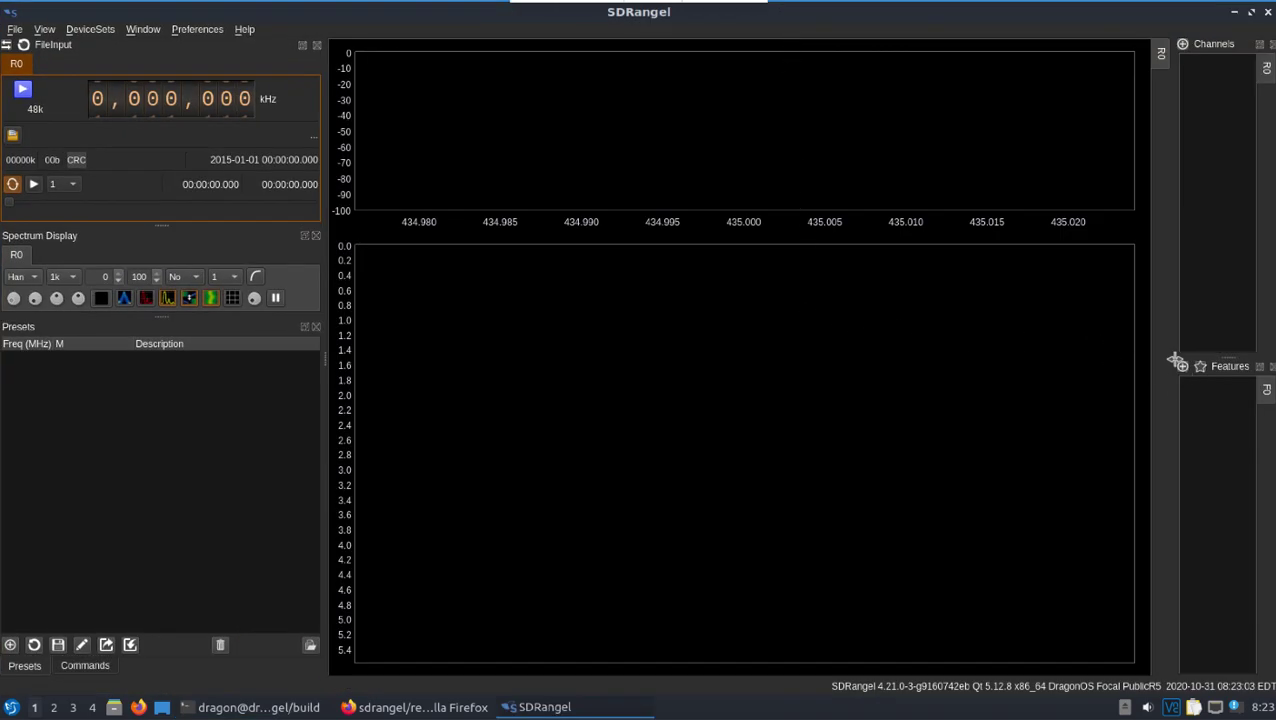
left_click_drag(1176, 360, 840, 358)
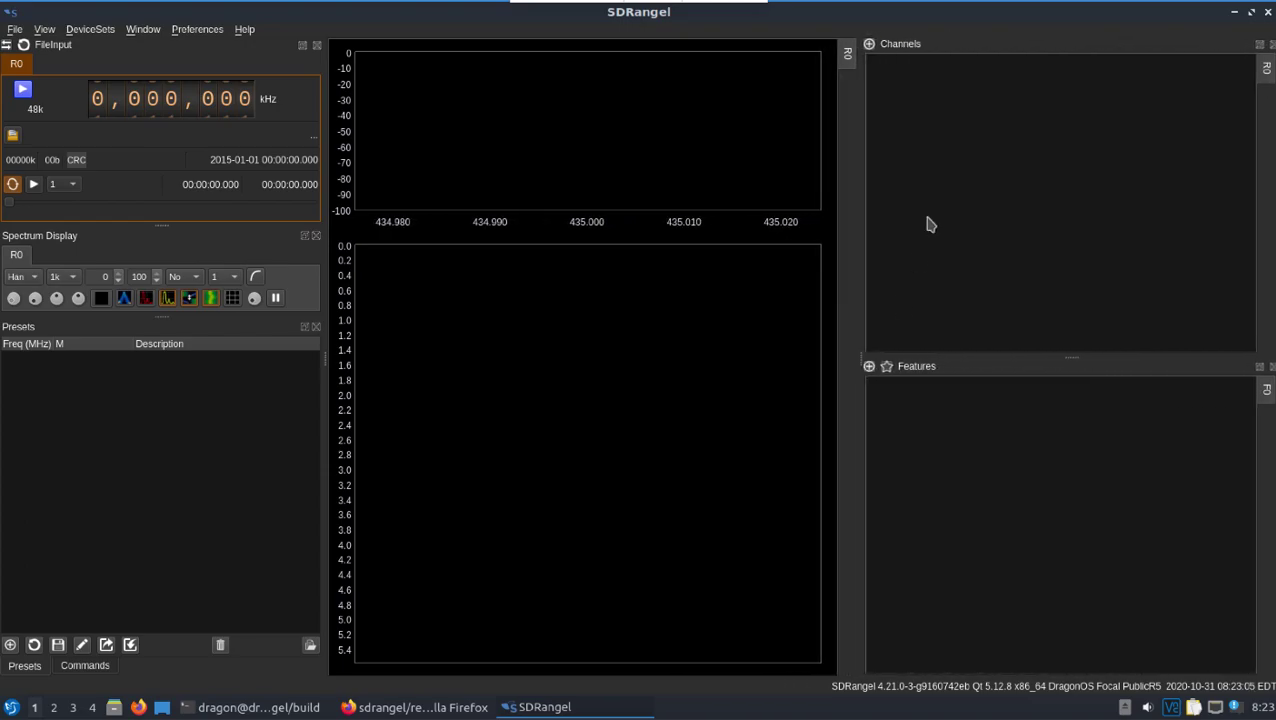
Add an ADS-B Demodulator channel and widen its panel to show more columns
left_click(869, 44)
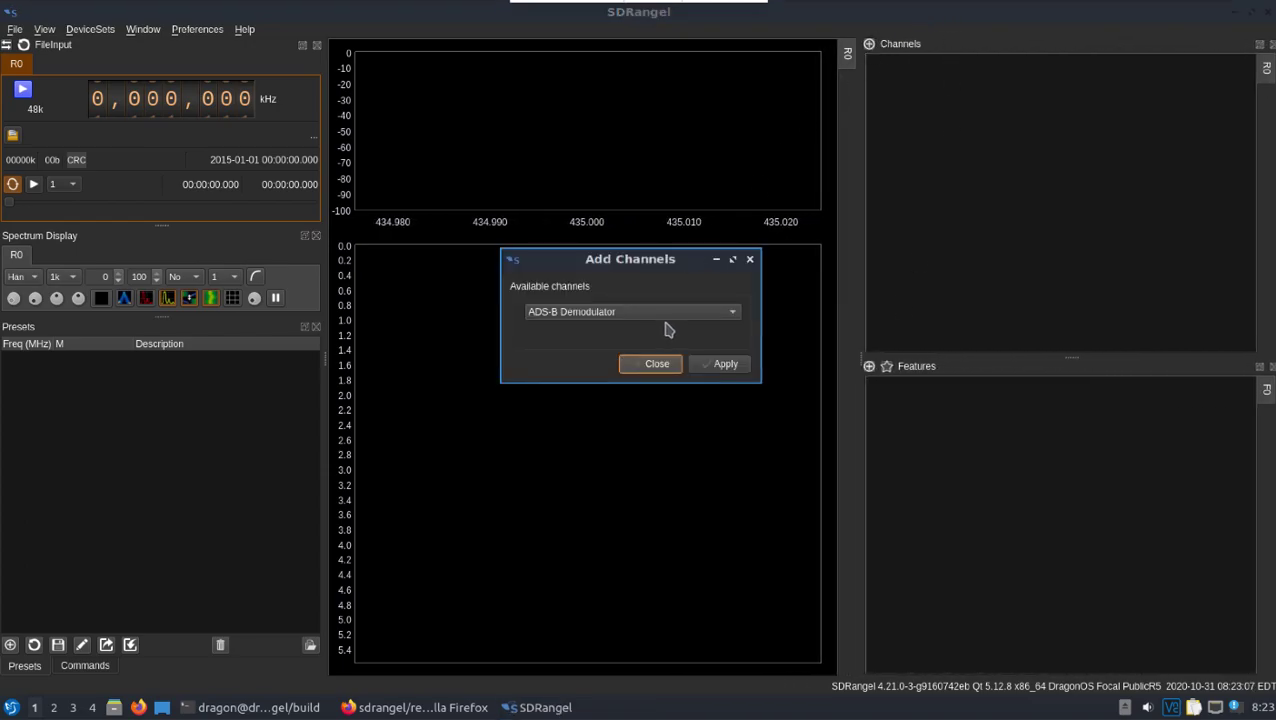
left_click(718, 365)
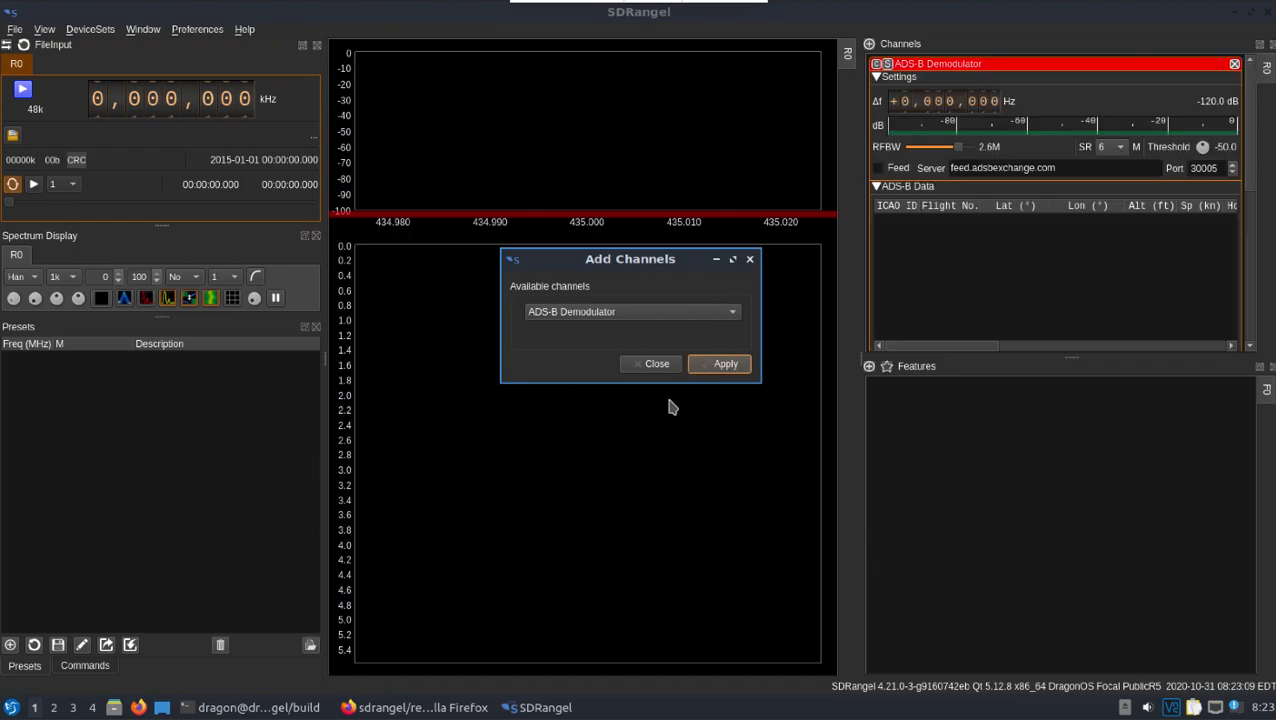
left_click(659, 364)
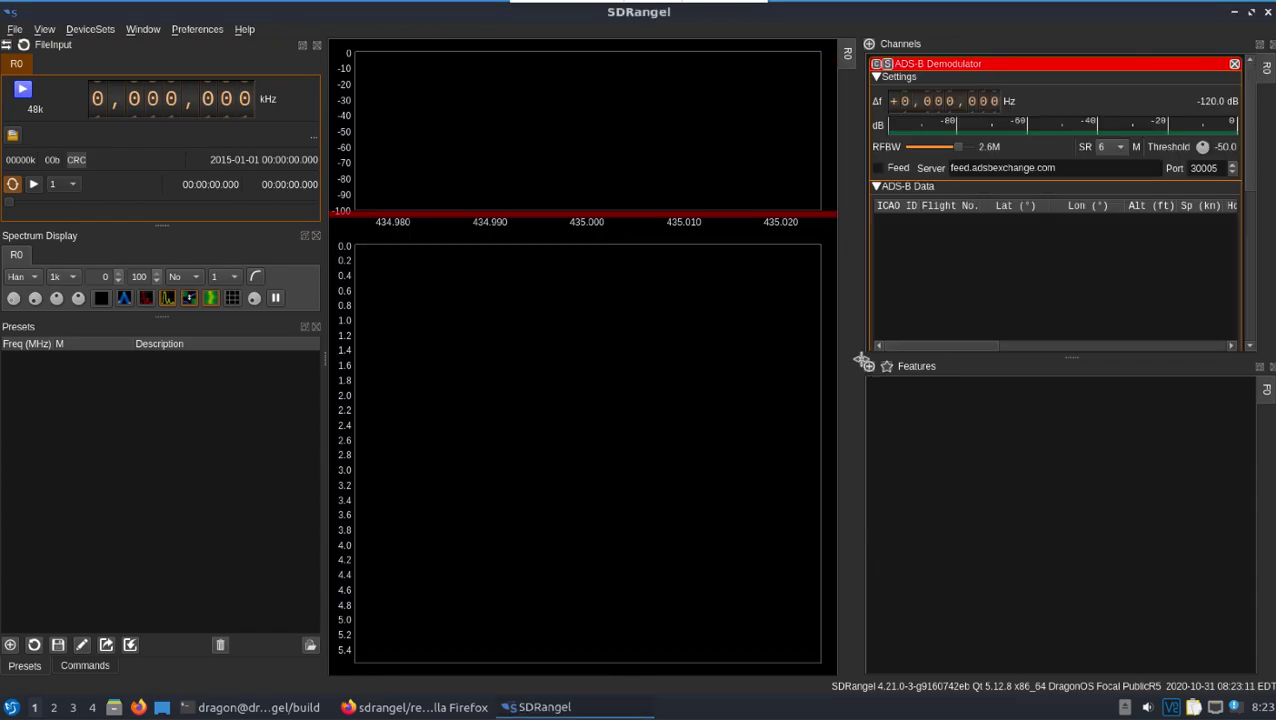
left_click_drag(858, 360, 657, 375)
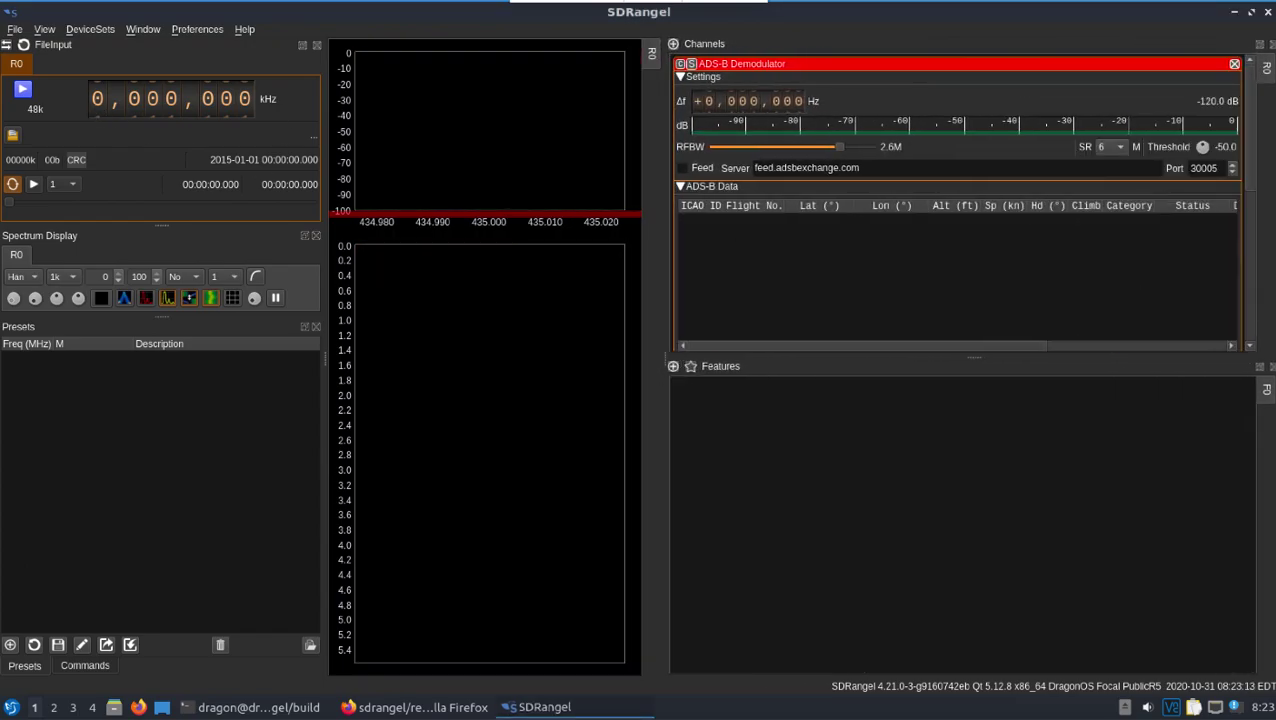
left_click_drag(1245, 219, 1244, 290)
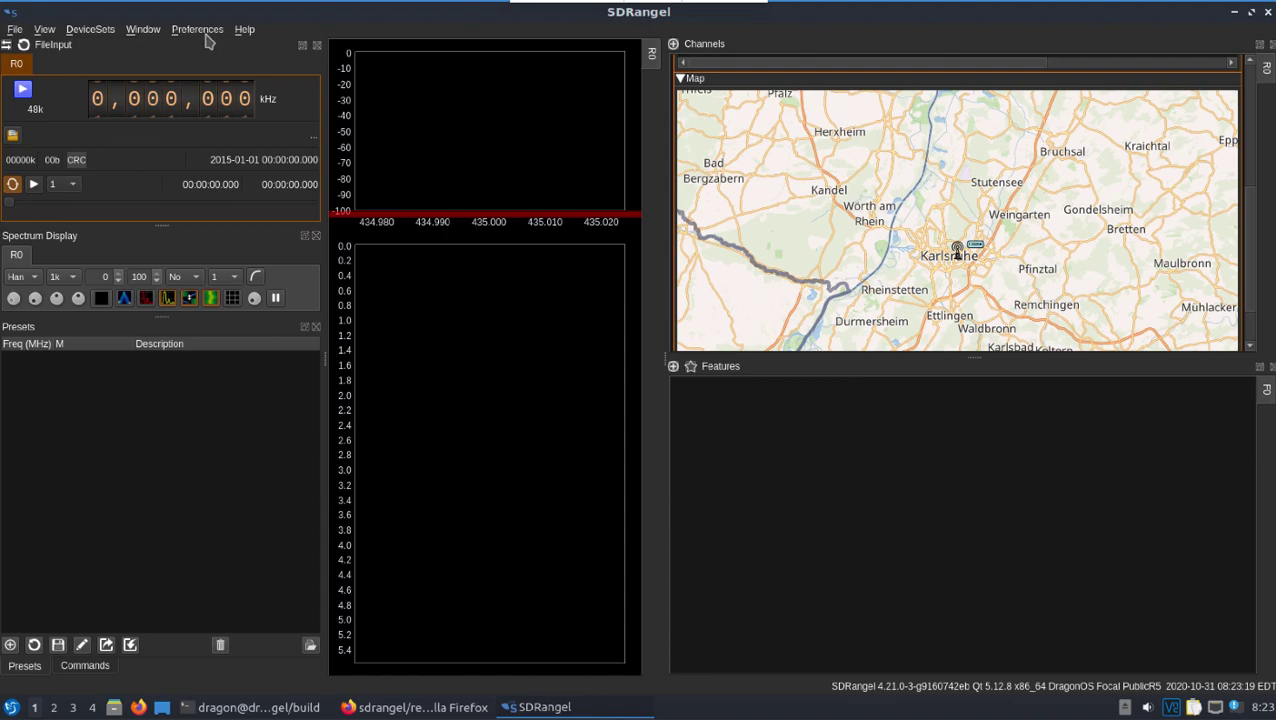
Check the station position under Preferences > My Position
left_click(201, 33)
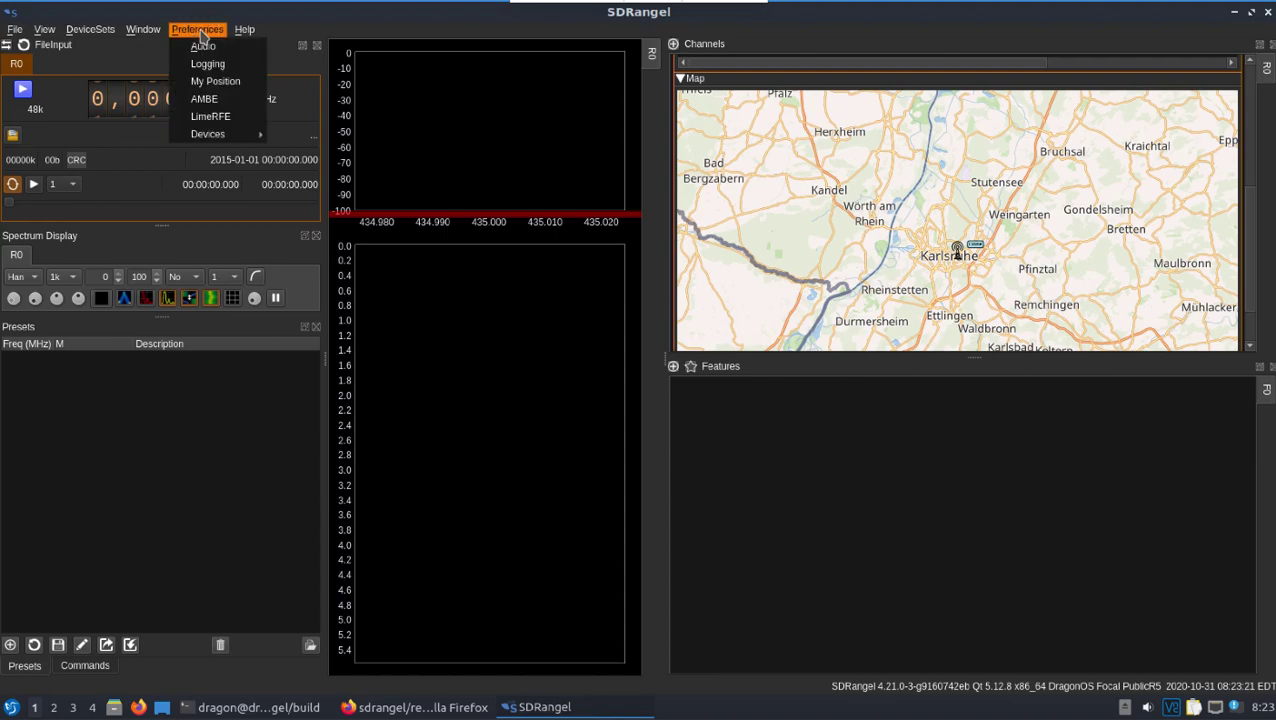
left_click(215, 81)
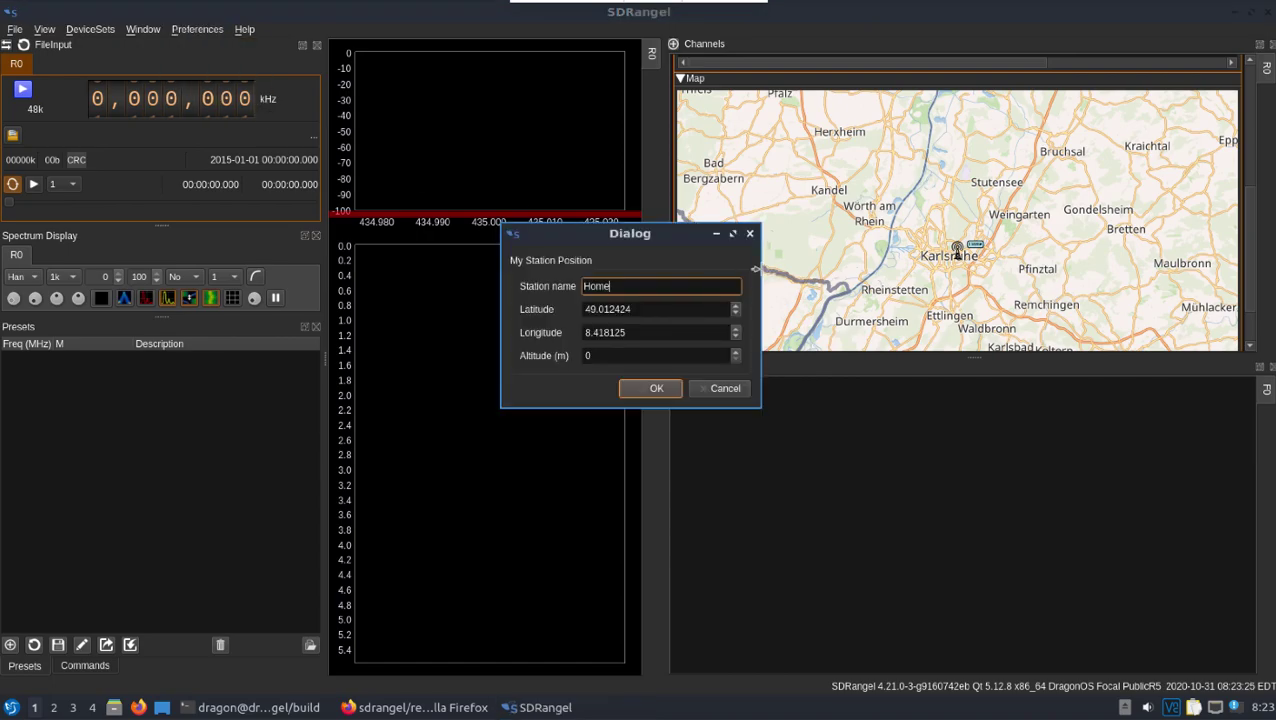
left_click(749, 234)
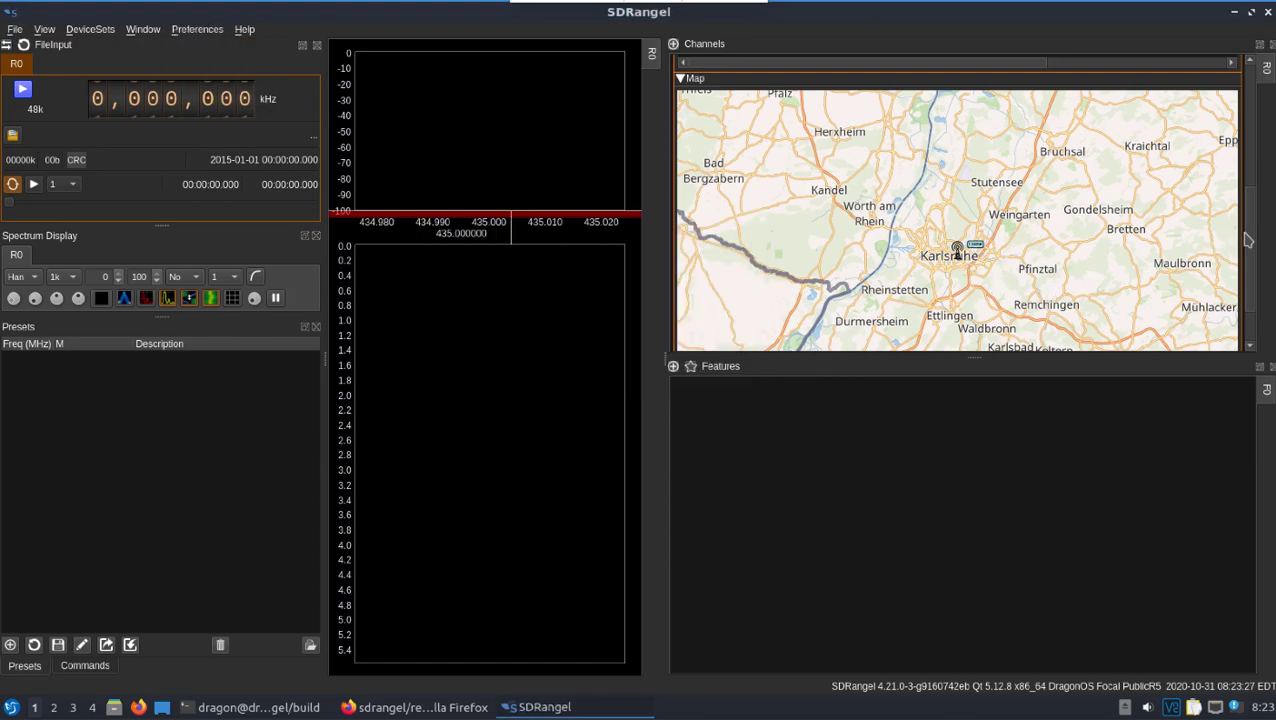
Switch the R0 sampling device to the SoapySDR sdrplay RSP1
left_click_drag(1253, 222, 1249, 75)
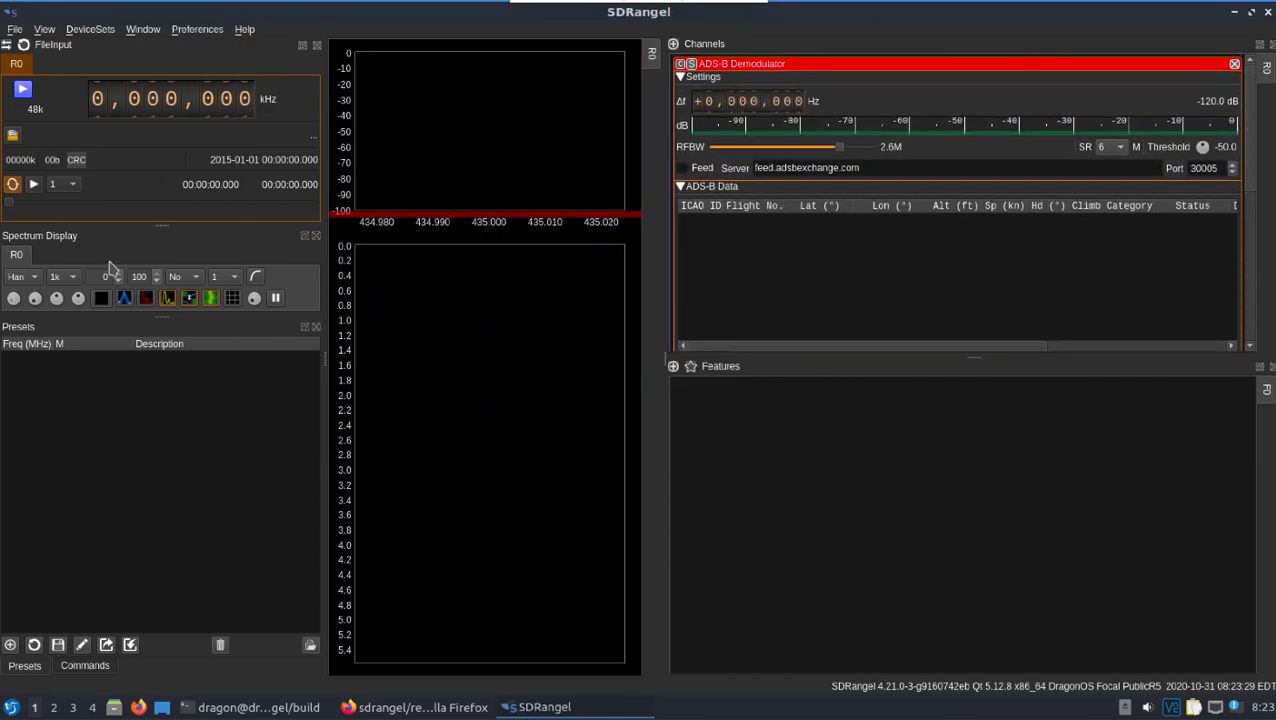
left_click(6, 46)
left_click(607, 311)
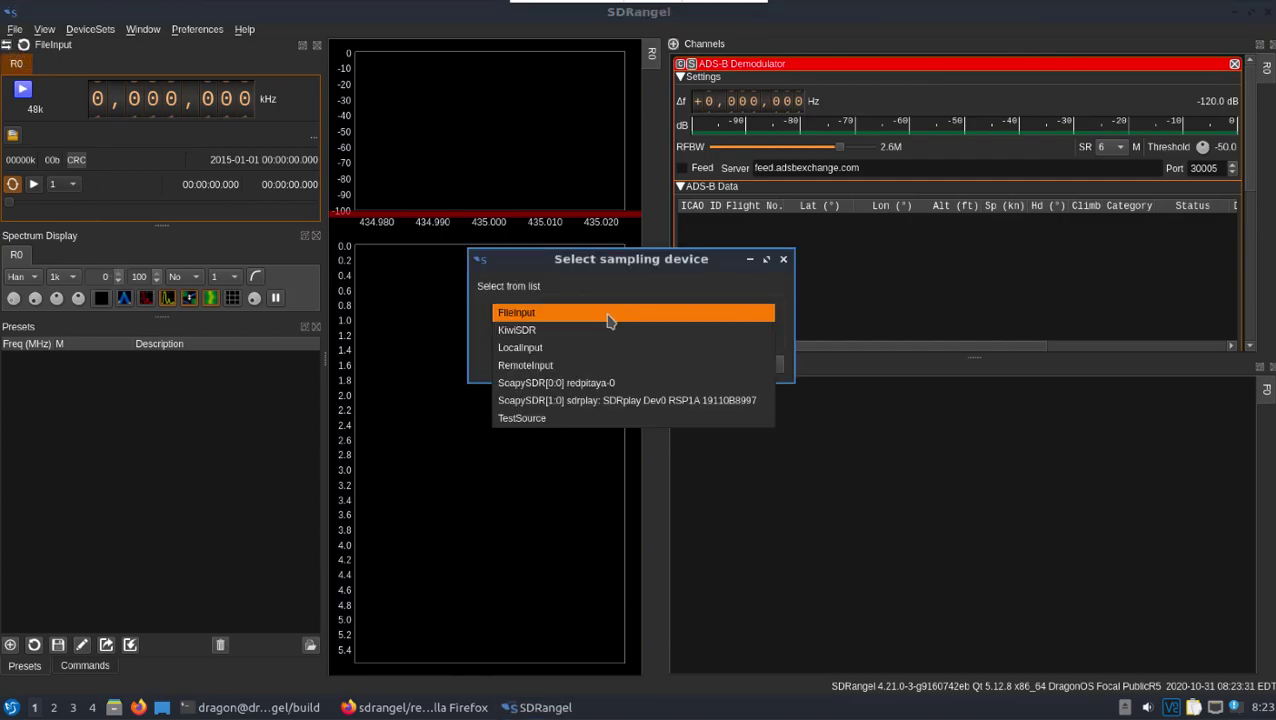
left_click(590, 410)
left_click(683, 366)
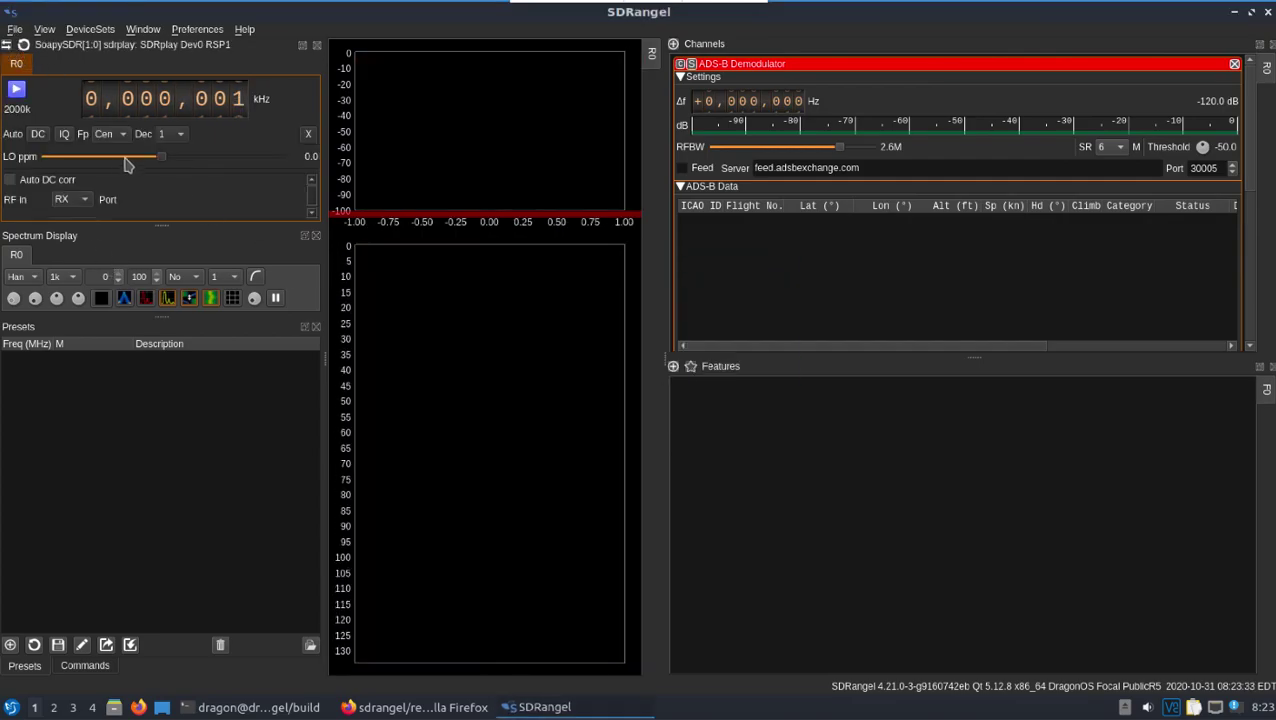
Tune the centre frequency to 1,090,000 kHz
scroll(146, 110, "up", 1)
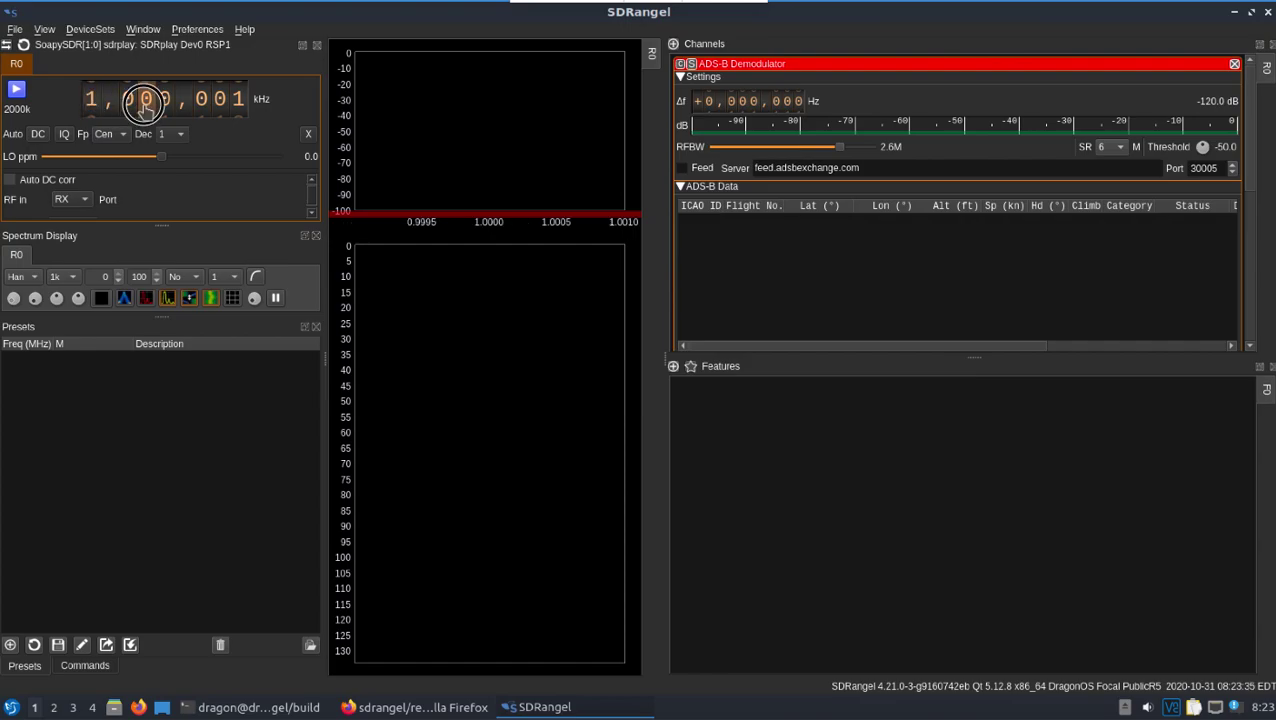
scroll(146, 110, "up", 2)
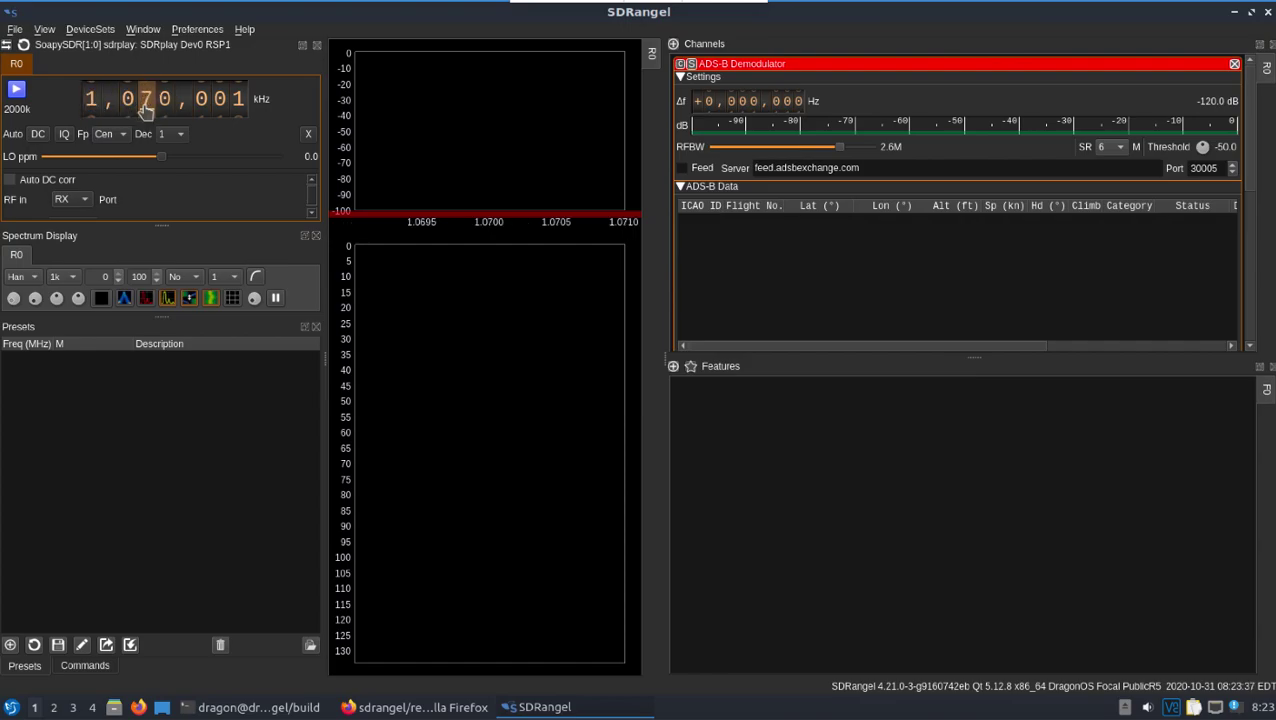
scroll(146, 110, "up", 1)
scroll(146, 110, "up", 1)
scroll(238, 104, "down", 1)
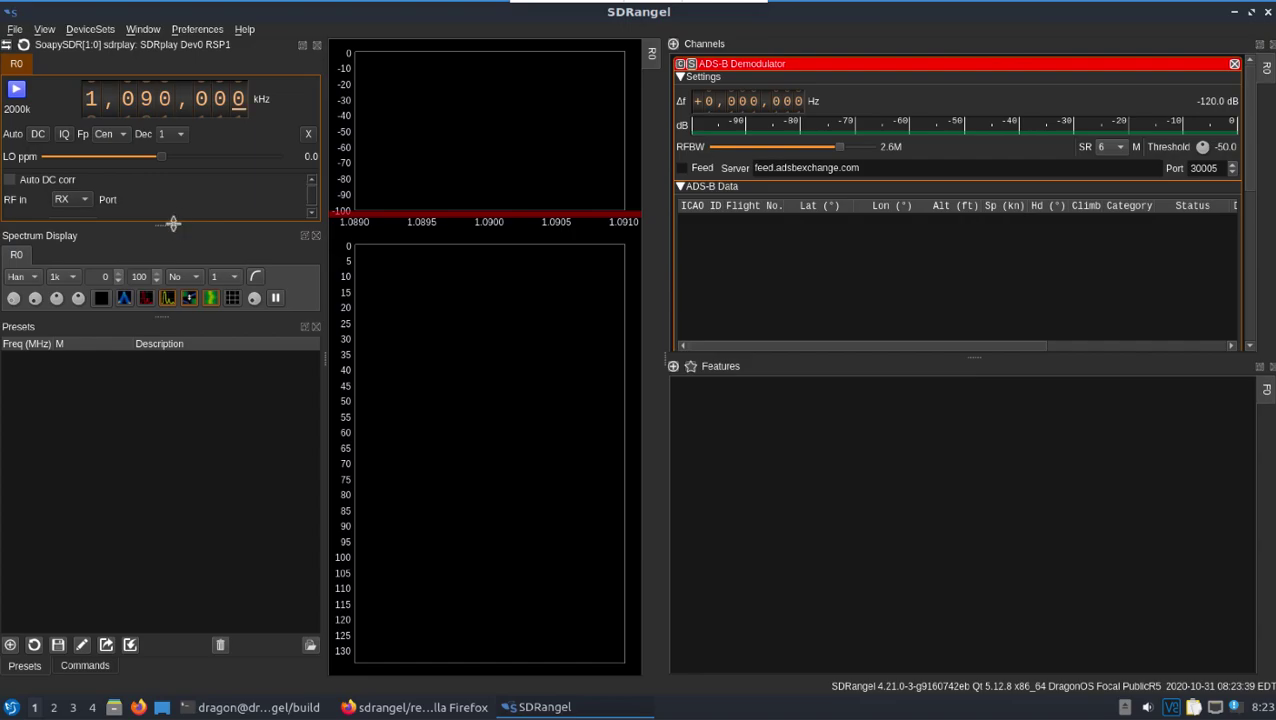
Expand the RSP1 settings and turn off the RF notch and bias-T
left_click_drag(173, 224, 179, 462)
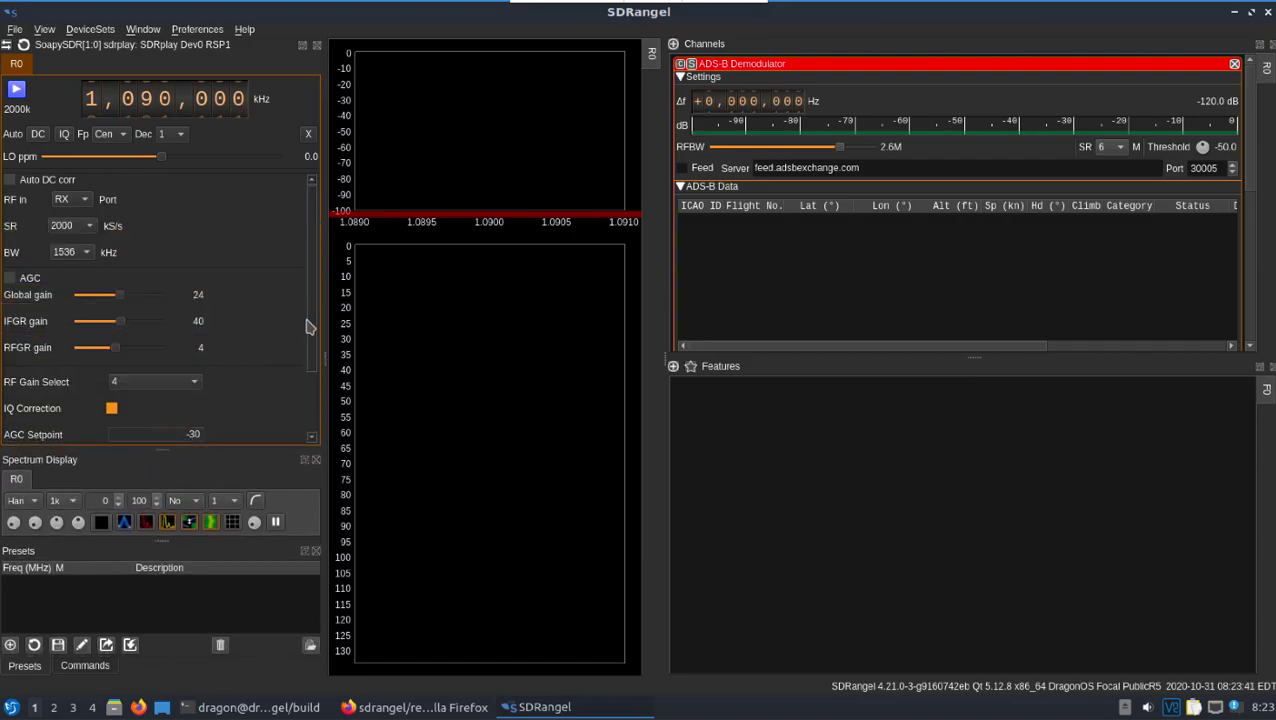
left_click_drag(308, 327, 315, 415)
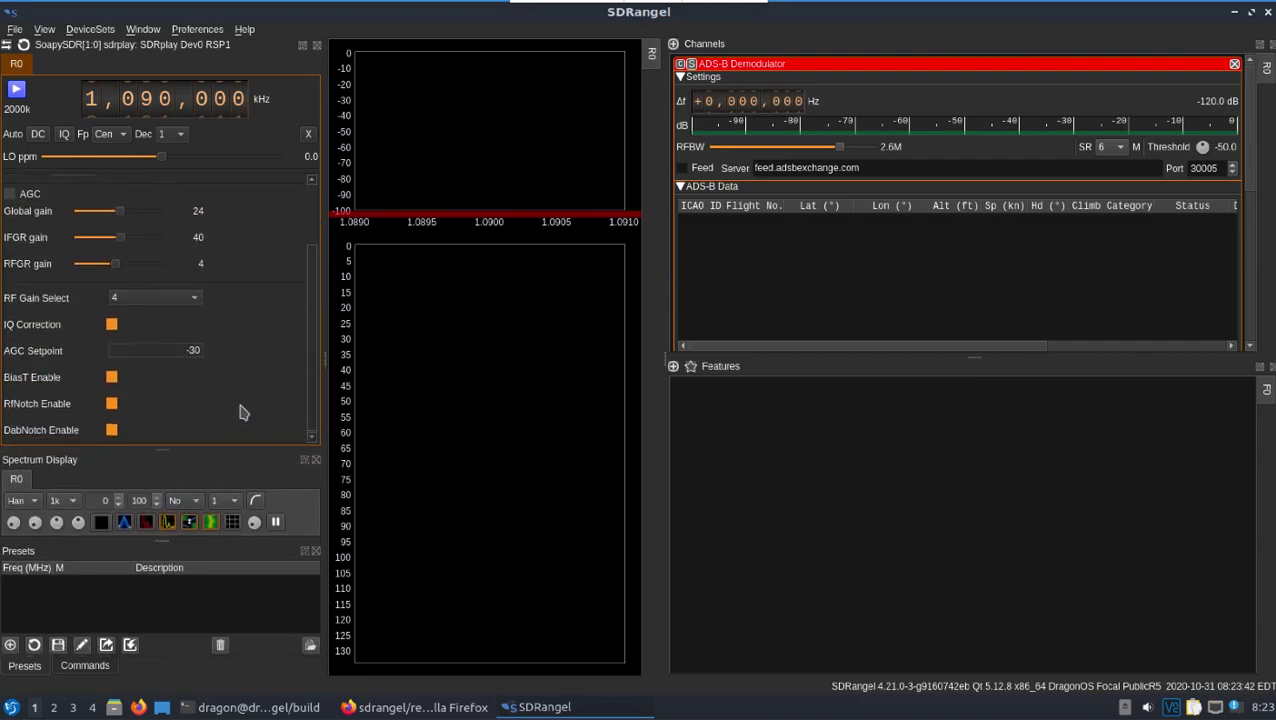
left_click(112, 404)
left_click(112, 377)
left_click_drag(313, 372, 300, 312)
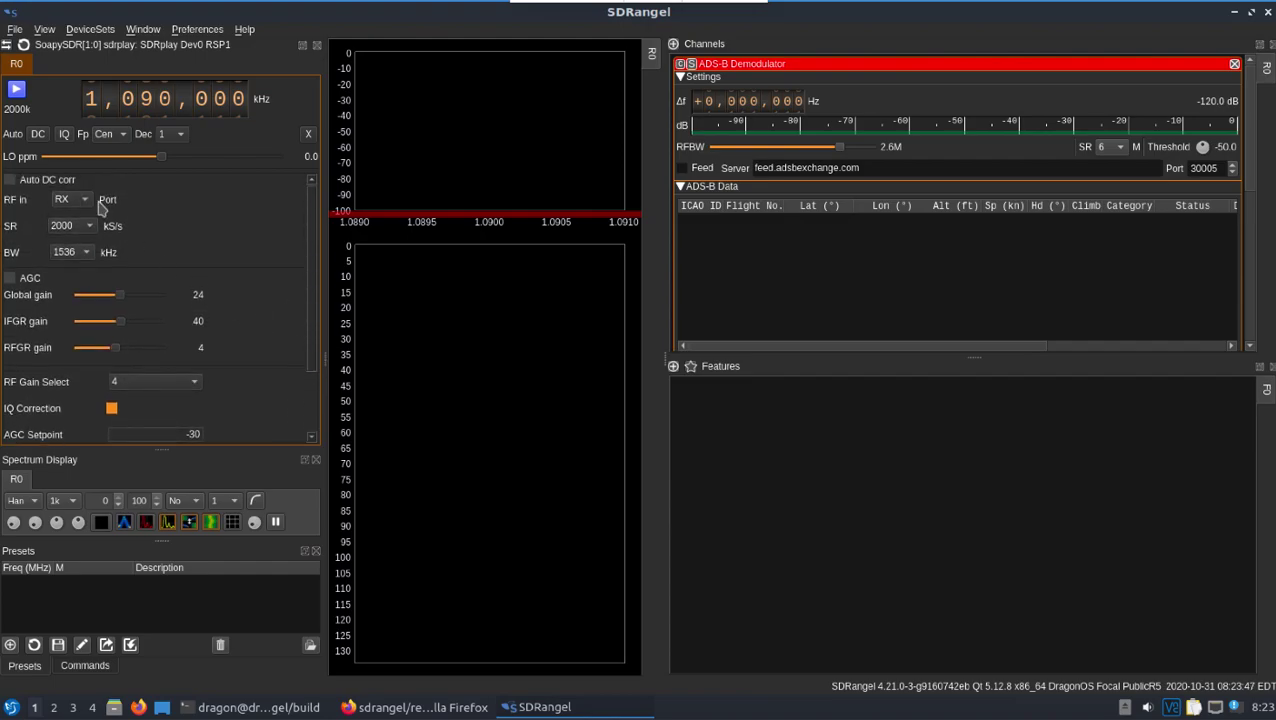
Set the sample rate to 6000 kS/s and the bandwidth to 6000 kHz
left_click(88, 226)
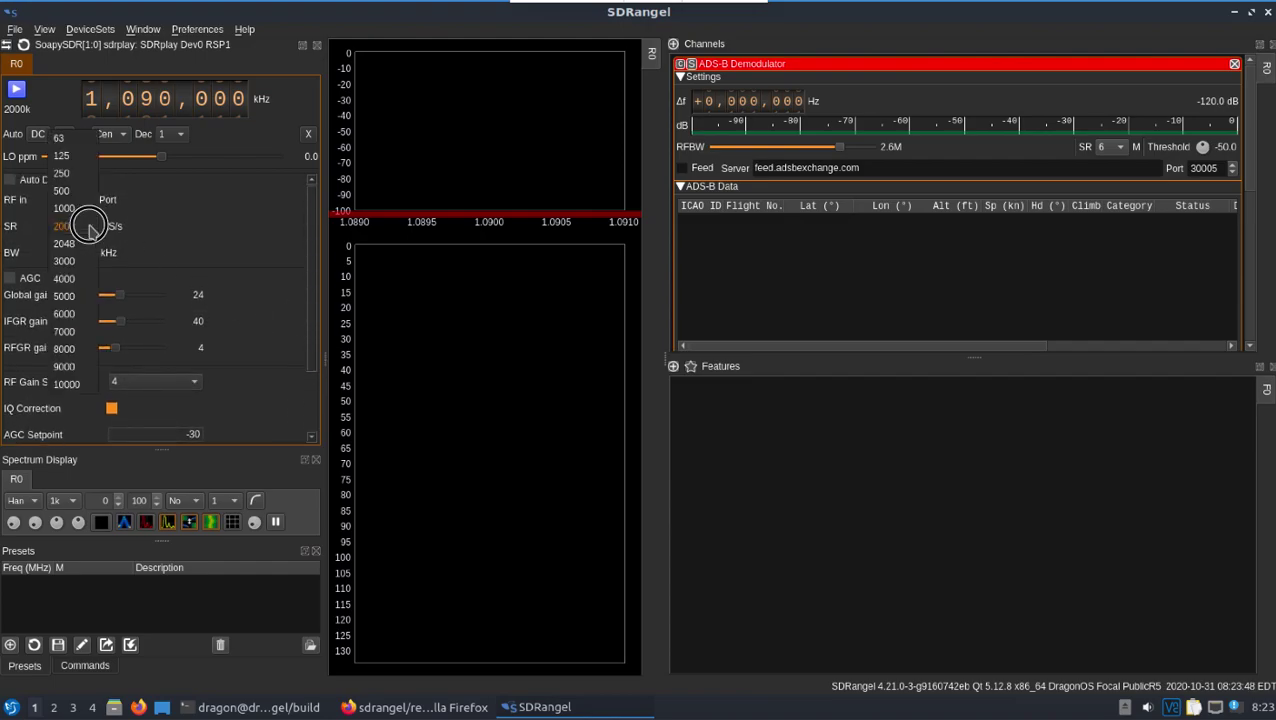
left_click(64, 314)
left_click(88, 252)
left_click(72, 286)
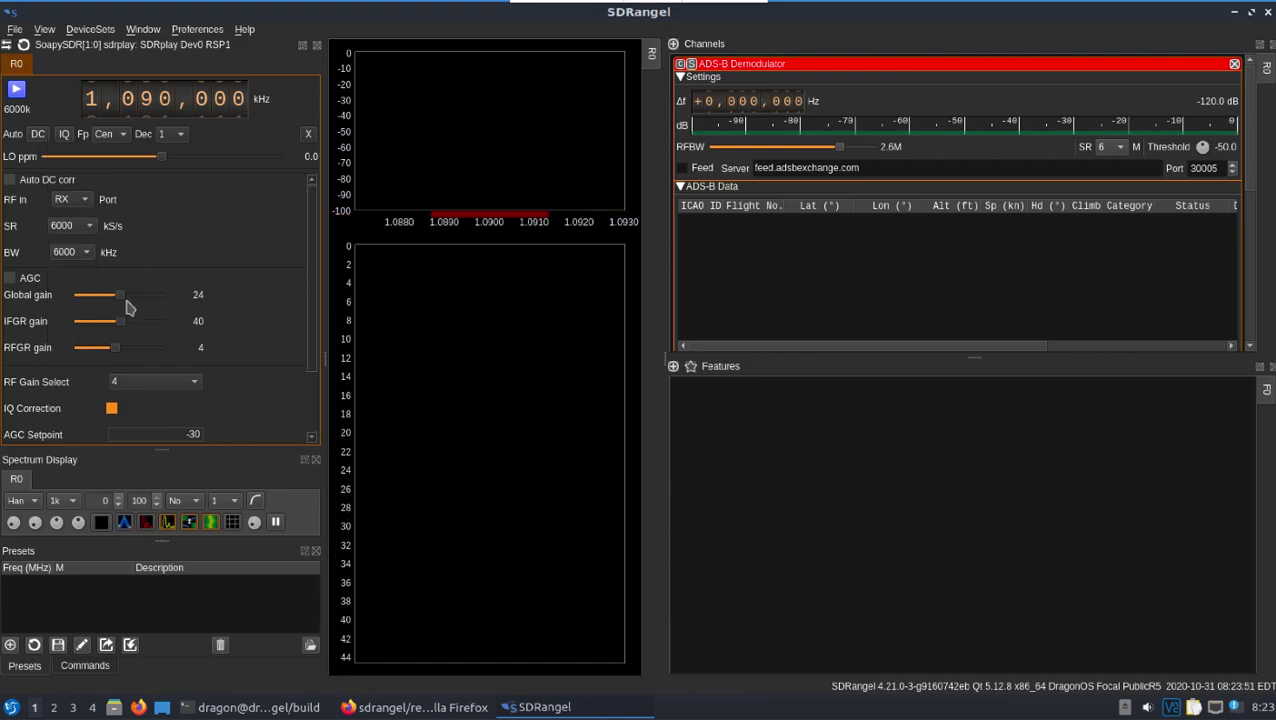
Set RF gain select and RFGR gain to 0, then start receiving
left_click(143, 389)
left_click(121, 306)
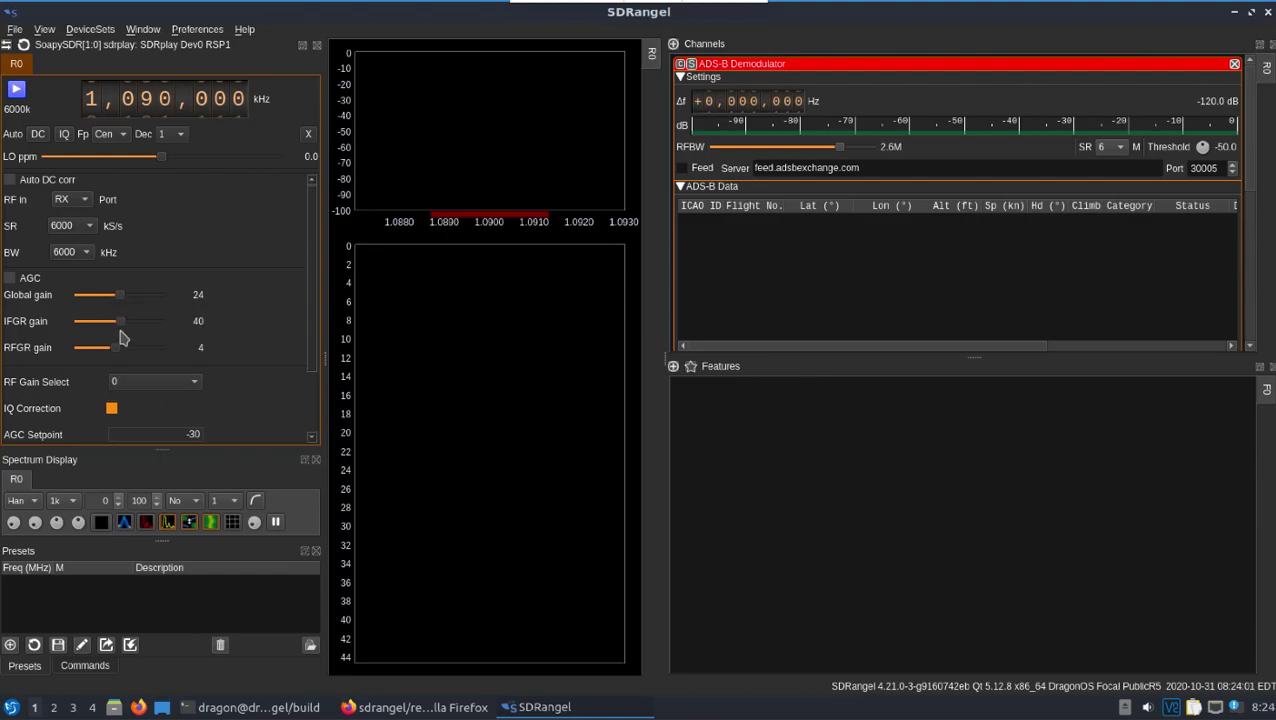
left_click_drag(118, 350, 77, 327)
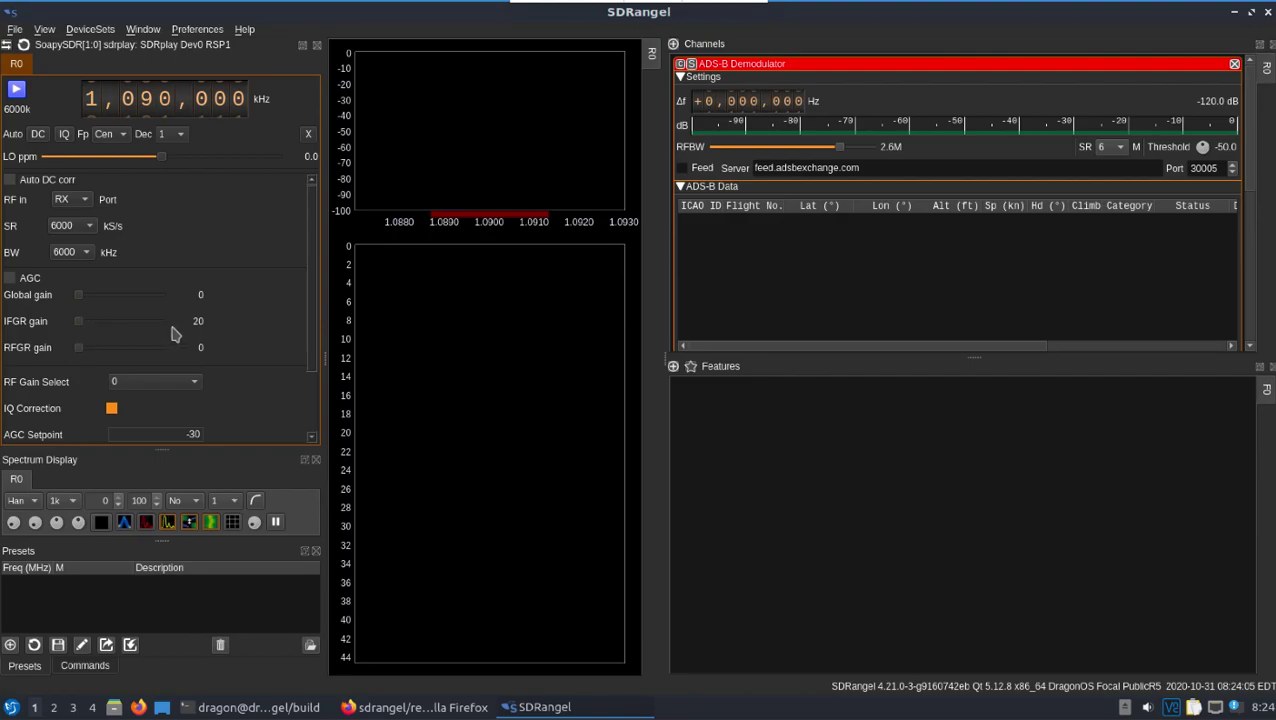
left_click(18, 93)
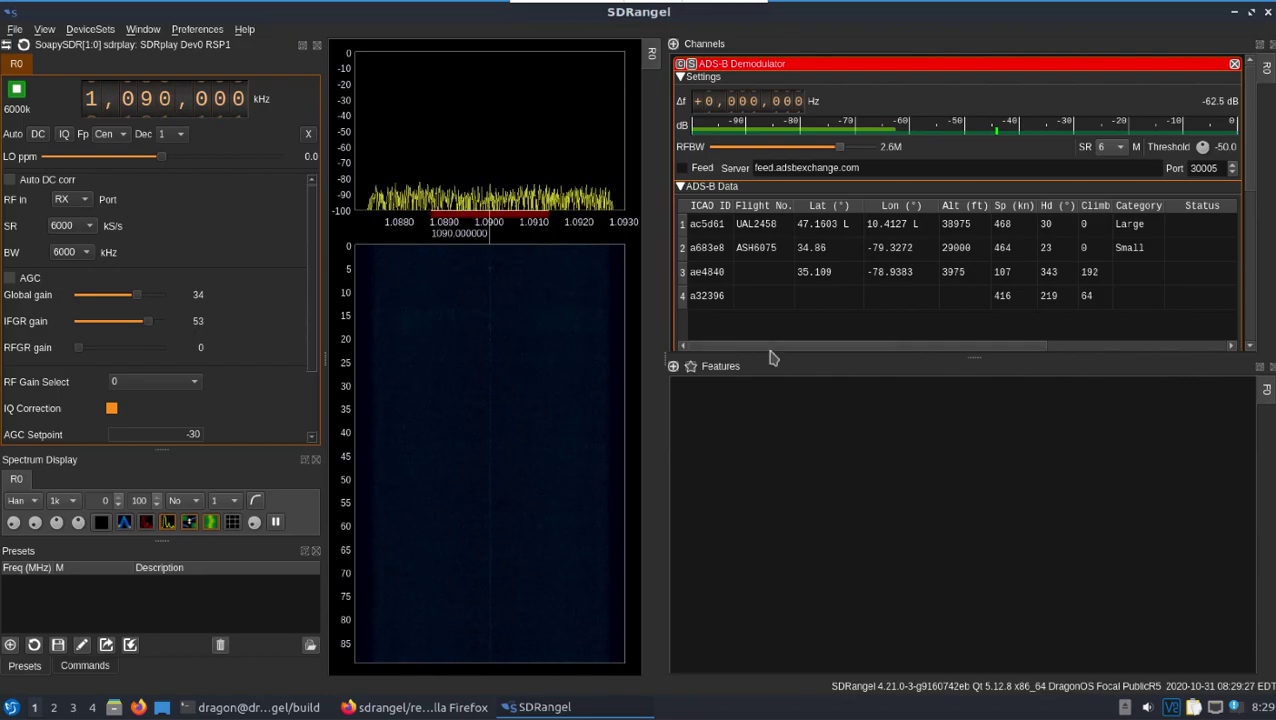
Scroll the ADS-B table to the speed-through-correlation columns, then view the Charlotte map
left_click_drag(771, 352, 952, 375)
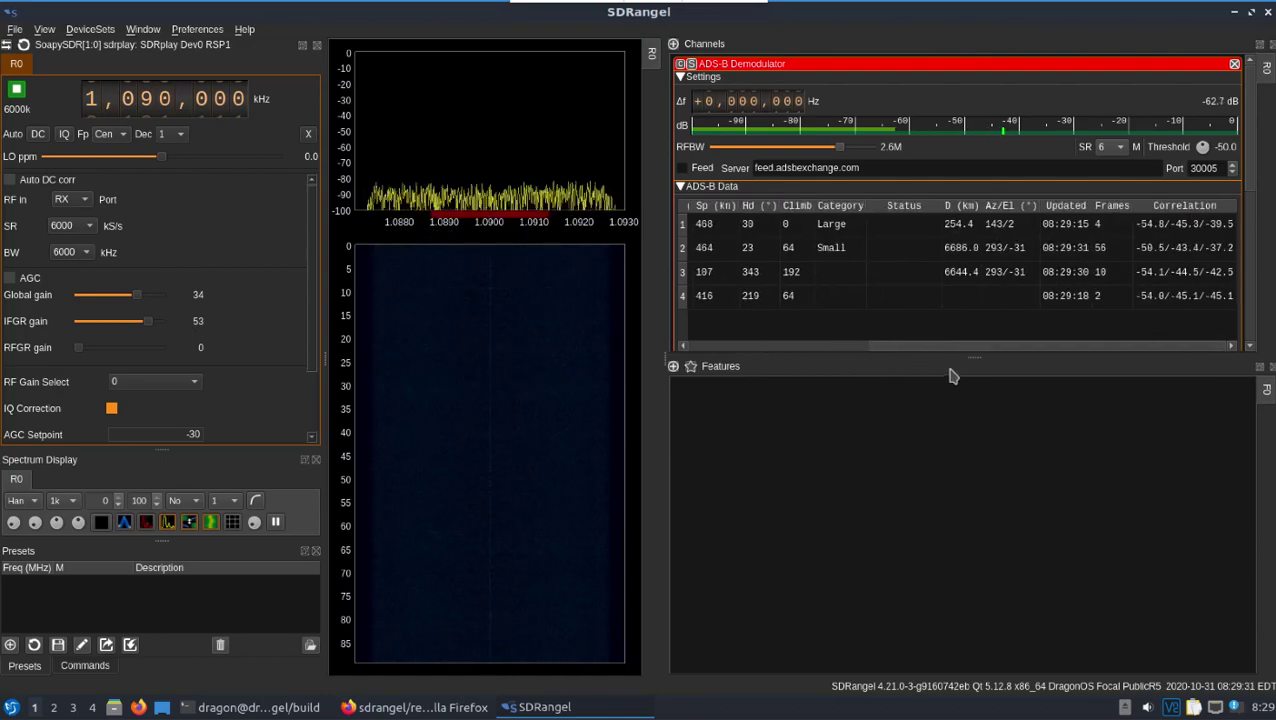
left_click(1005, 252)
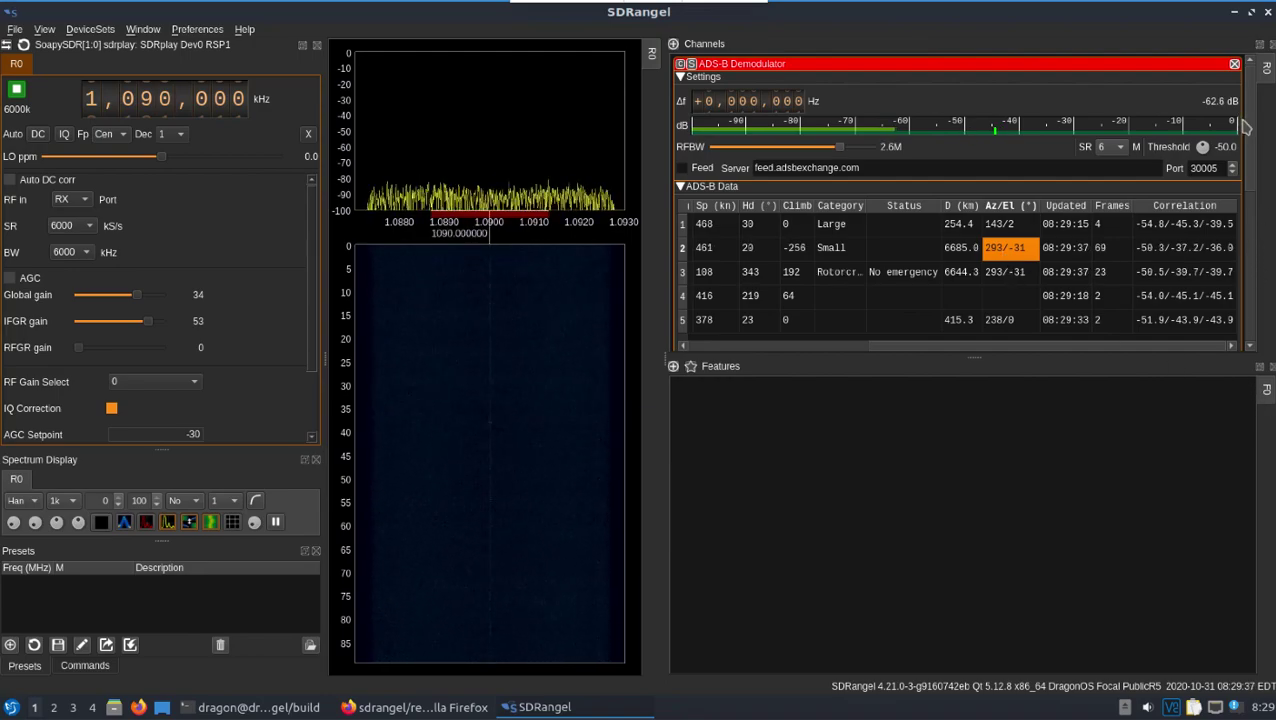
scroll(1244, 125, "down", 5)
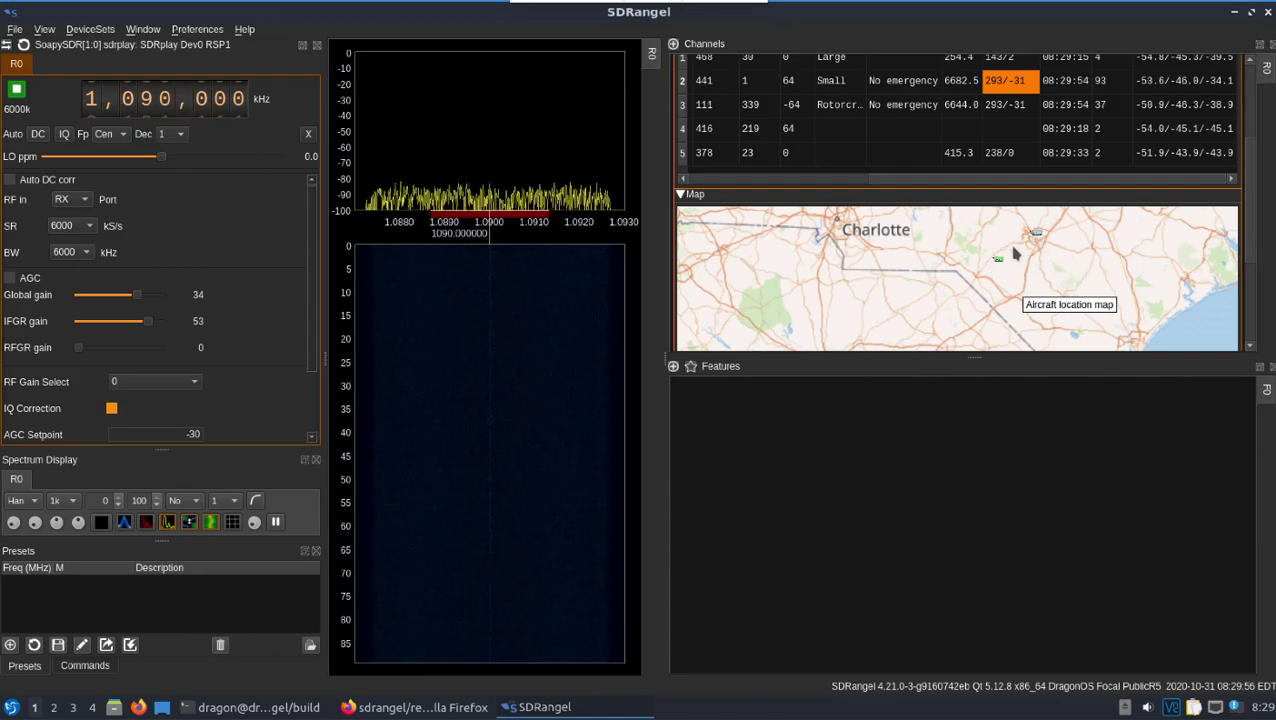
left_click(1249, 203)
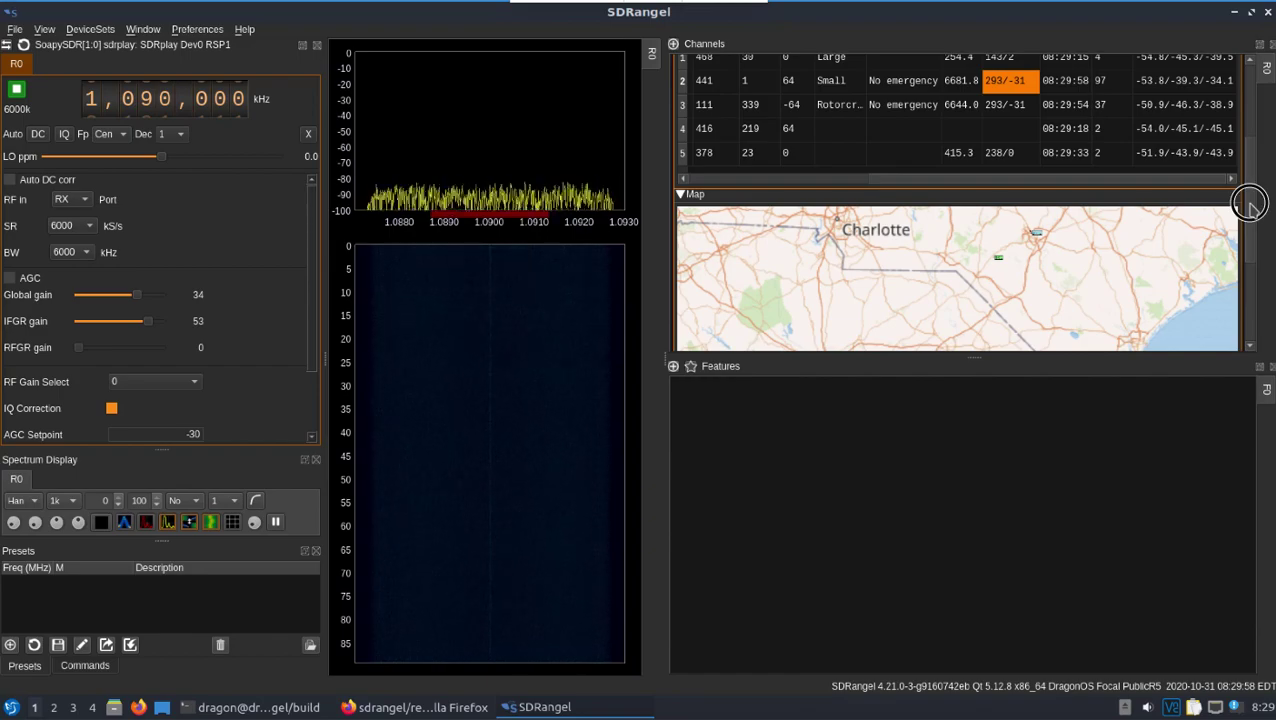
left_click_drag(1249, 203, 1248, 166)
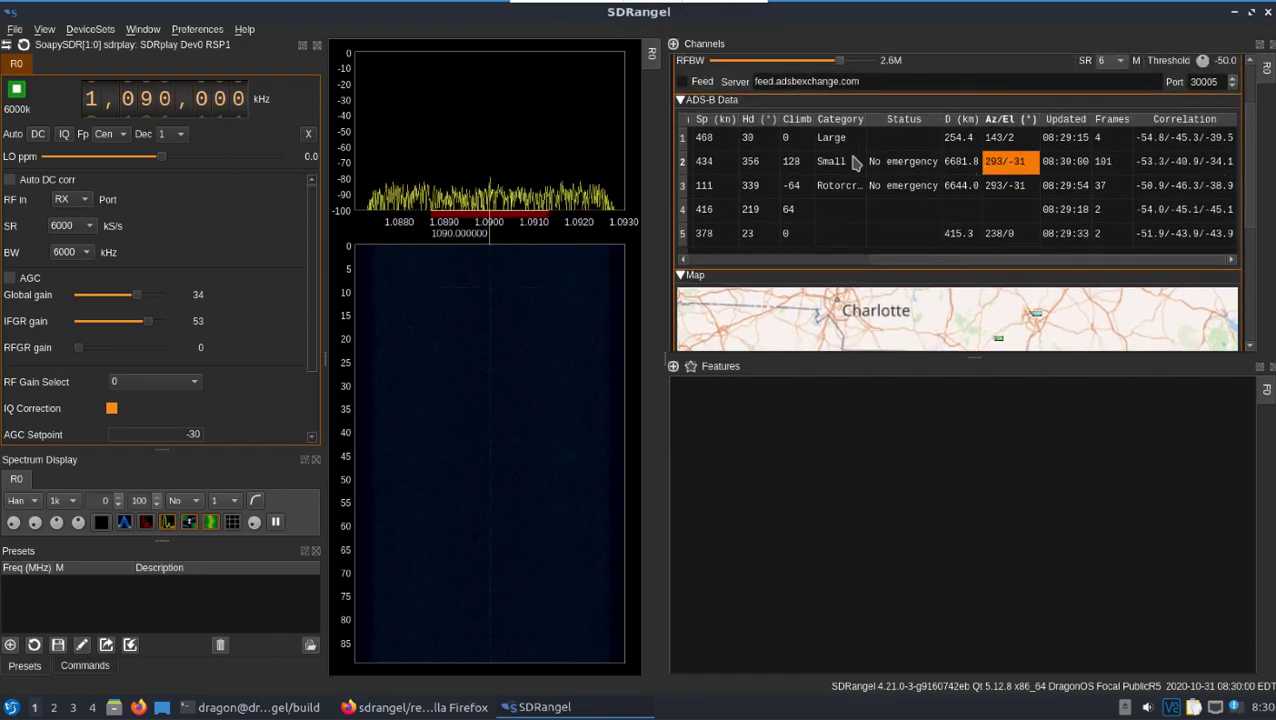